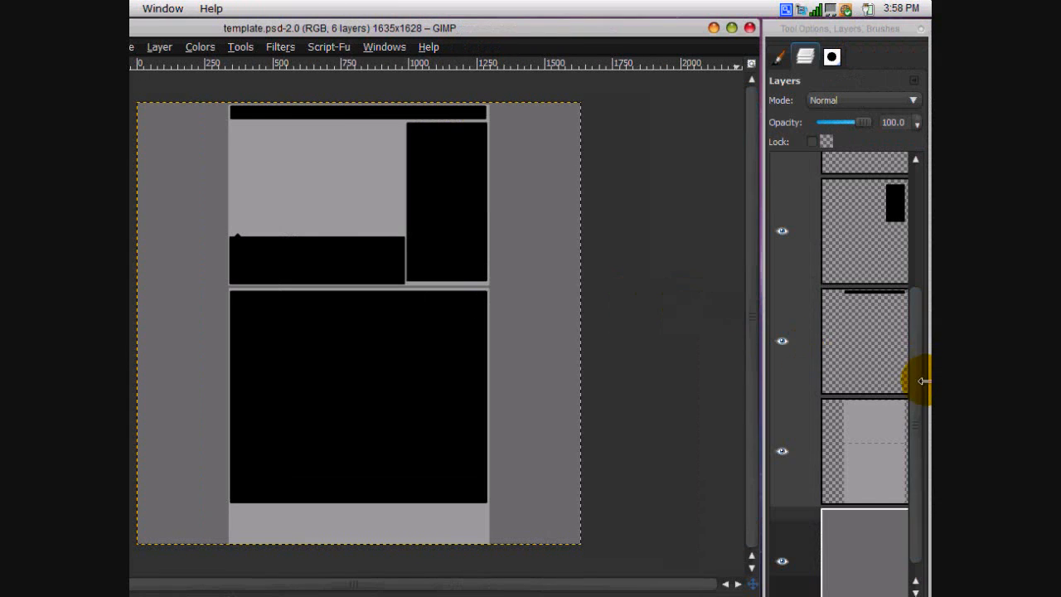
Step: Examine the template's layers to see which block of the page layout each one holds
{"action": "scroll", "coordinate": [927, 415], "scroll_direction": "down", "scroll_amount": 1}
{"action": "left_click_drag", "start_coordinate": [927, 386], "coordinate": [912, 111]}
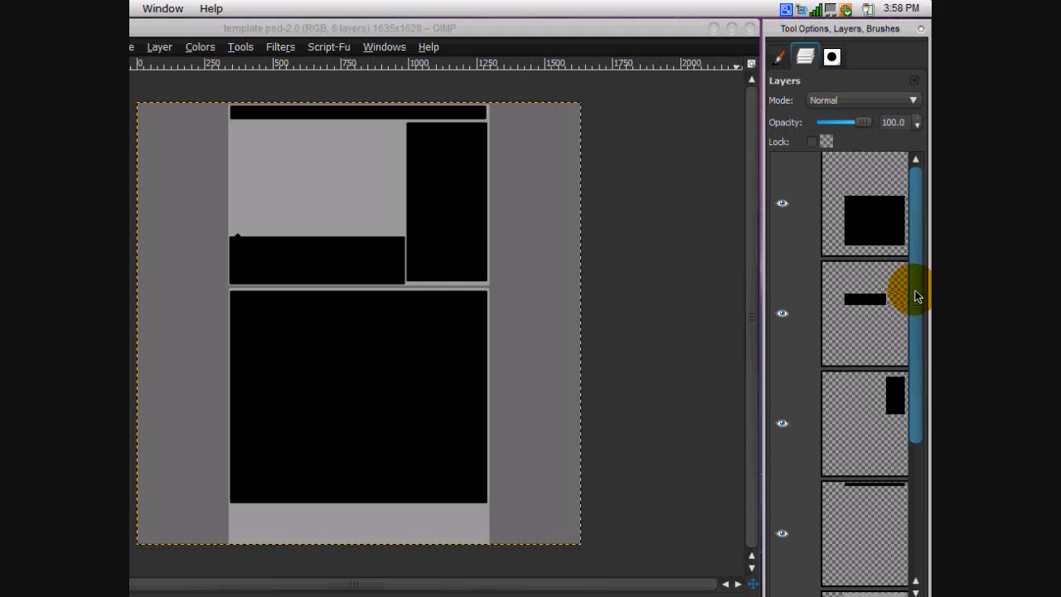
{"action": "left_click_drag", "start_coordinate": [915, 295], "coordinate": [919, 522]}
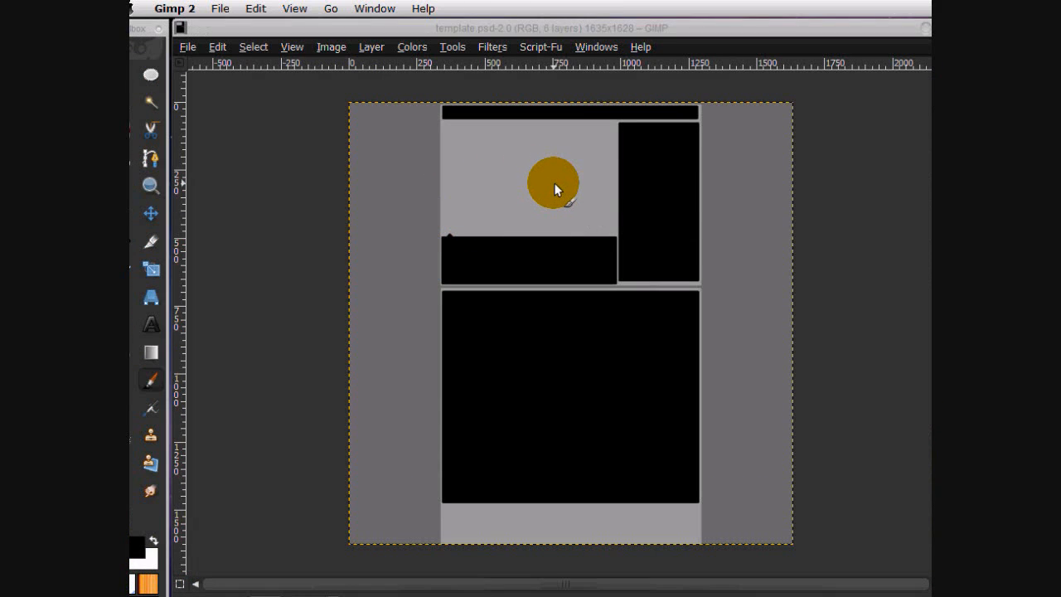
{"action": "left_click_drag", "start_coordinate": [555, 184], "coordinate": [623, 250]}
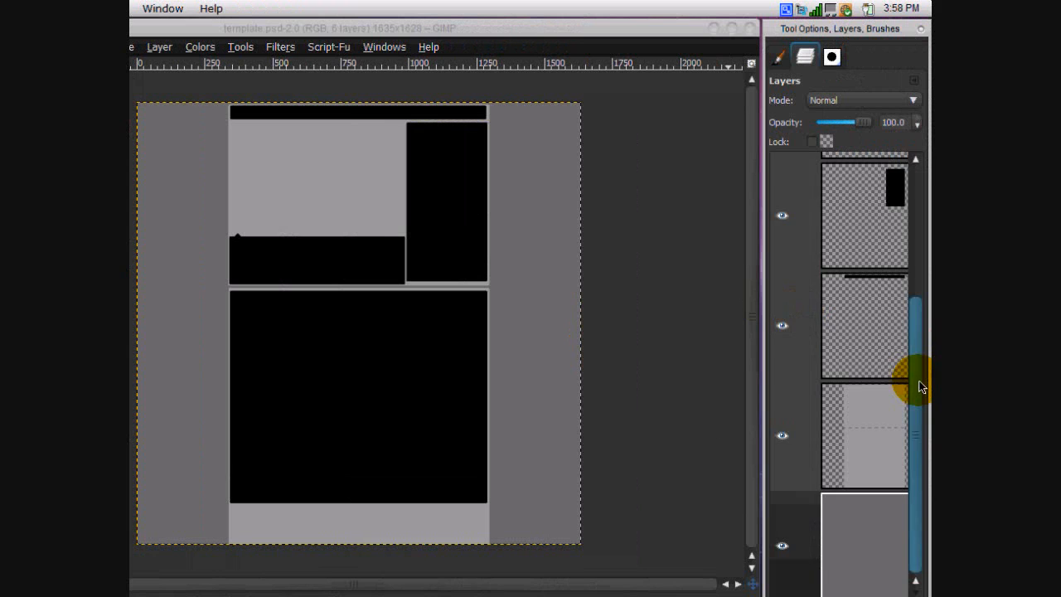
{"action": "left_click_drag", "start_coordinate": [922, 387], "coordinate": [925, 248]}
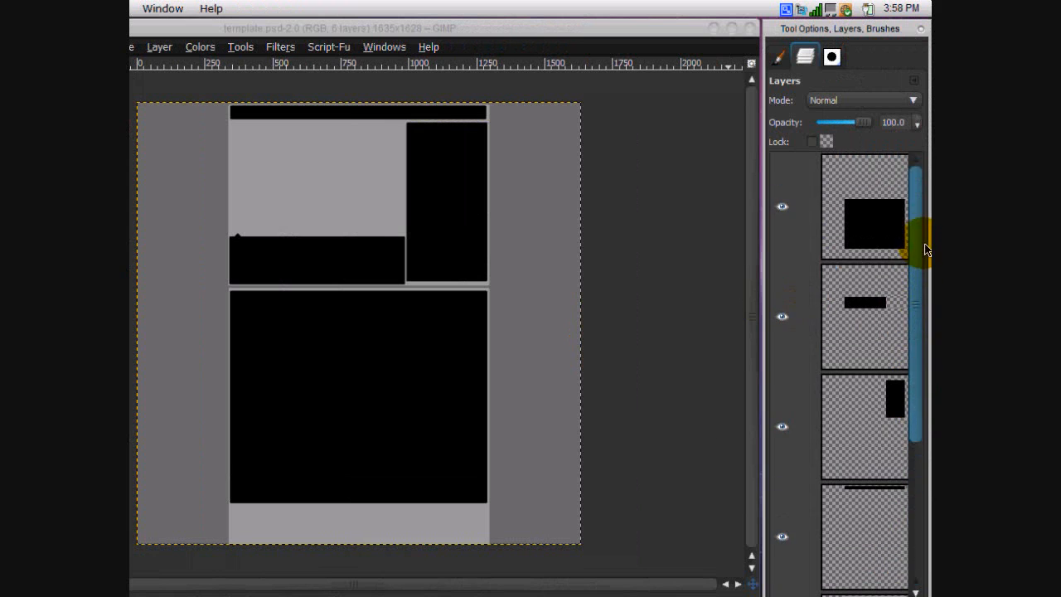
{"action": "left_click", "coordinate": [877, 227]}
{"action": "left_click", "coordinate": [886, 272]}
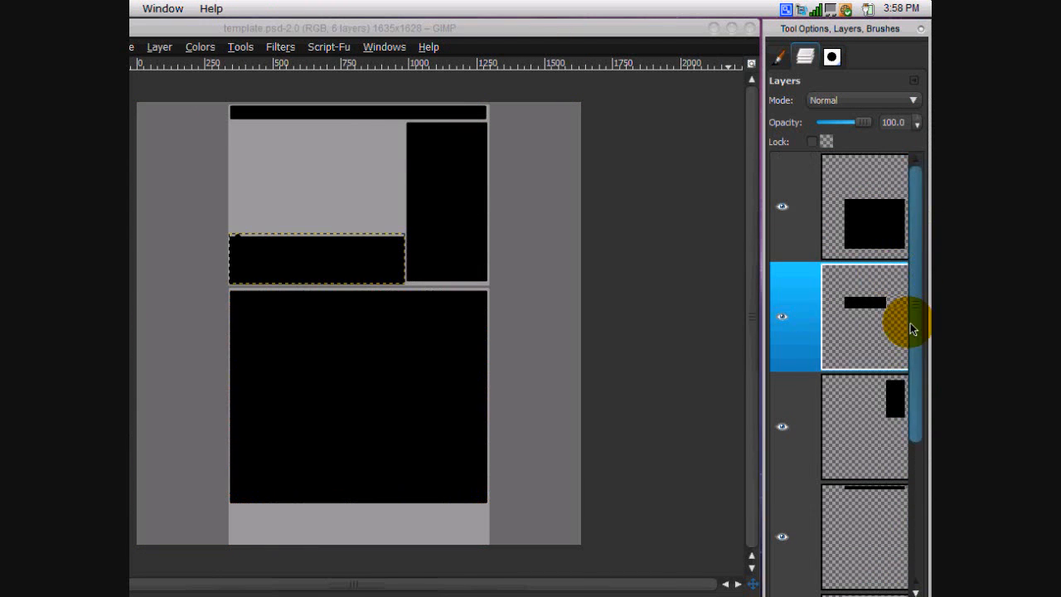
{"action": "left_click", "coordinate": [897, 449]}
{"action": "left_click", "coordinate": [882, 495]}
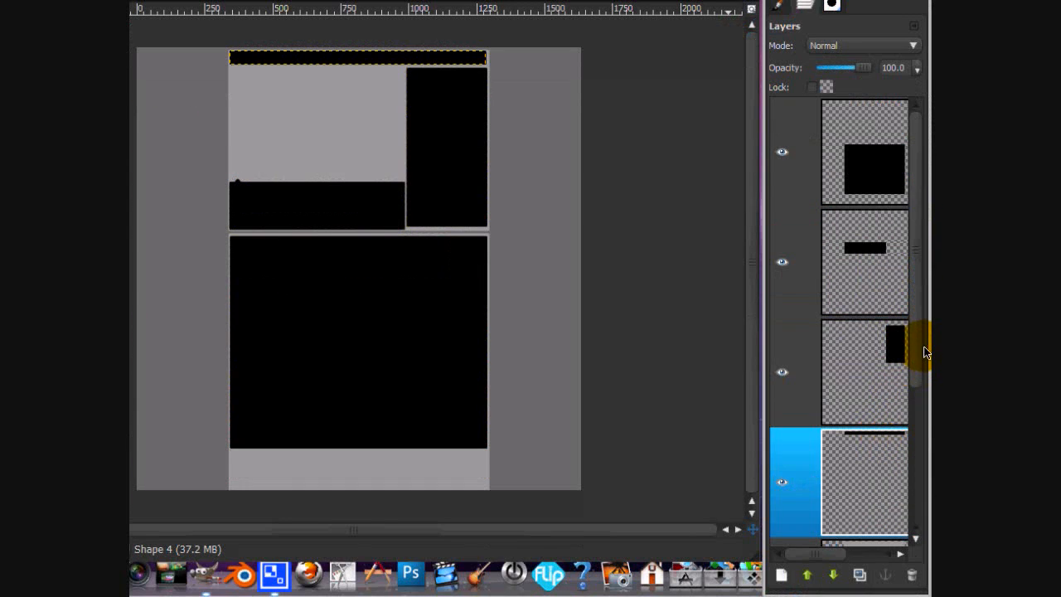
{"action": "left_click_drag", "start_coordinate": [923, 352], "coordinate": [902, 178]}
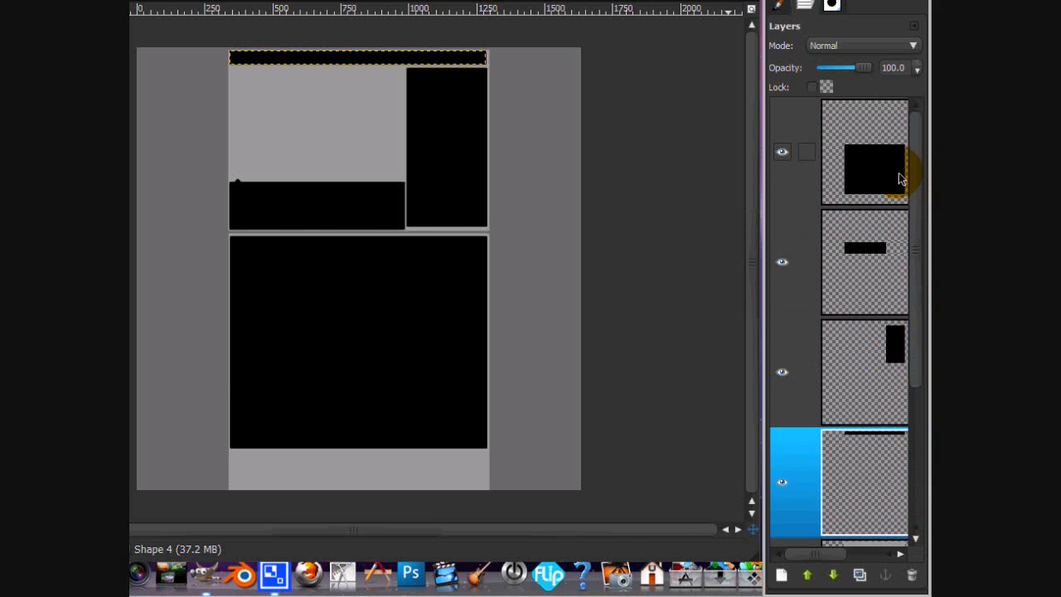
Step: Activate the large lower block's layer and set the Blend tool to the Brushed Aluminium gradient
{"action": "left_click", "coordinate": [901, 178]}
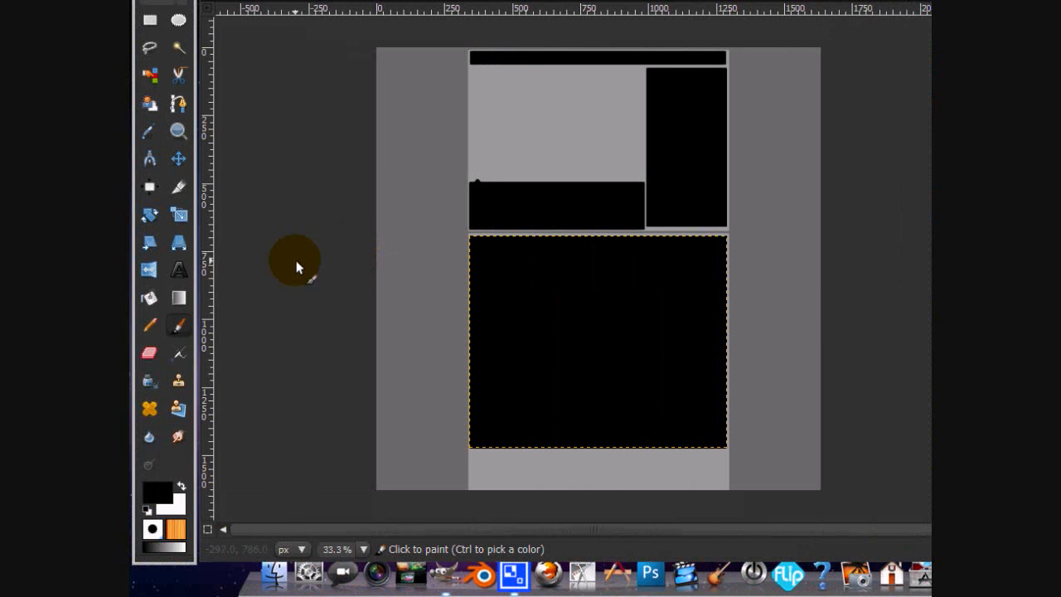
{"action": "scroll", "coordinate": [164, 547], "scroll_direction": "down", "scroll_amount": 1}
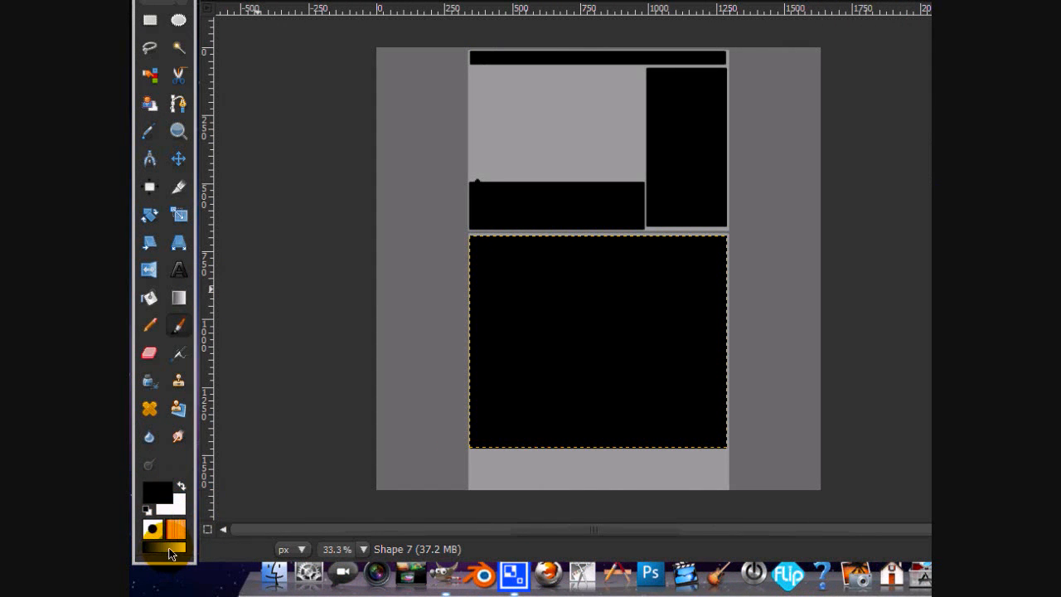
{"action": "left_click", "coordinate": [169, 554]}
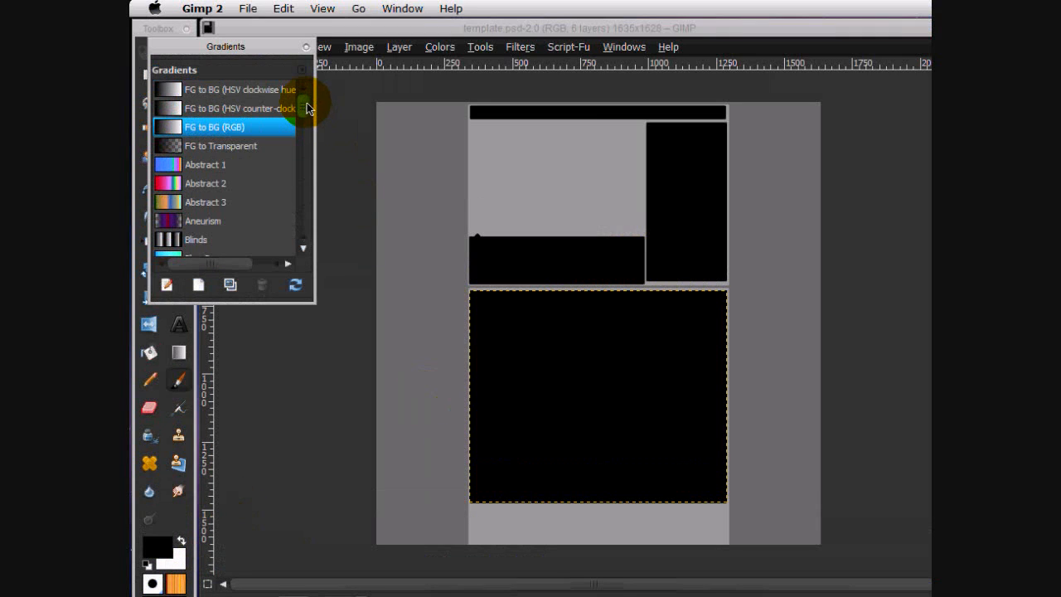
{"action": "left_click_drag", "start_coordinate": [307, 109], "coordinate": [306, 117]}
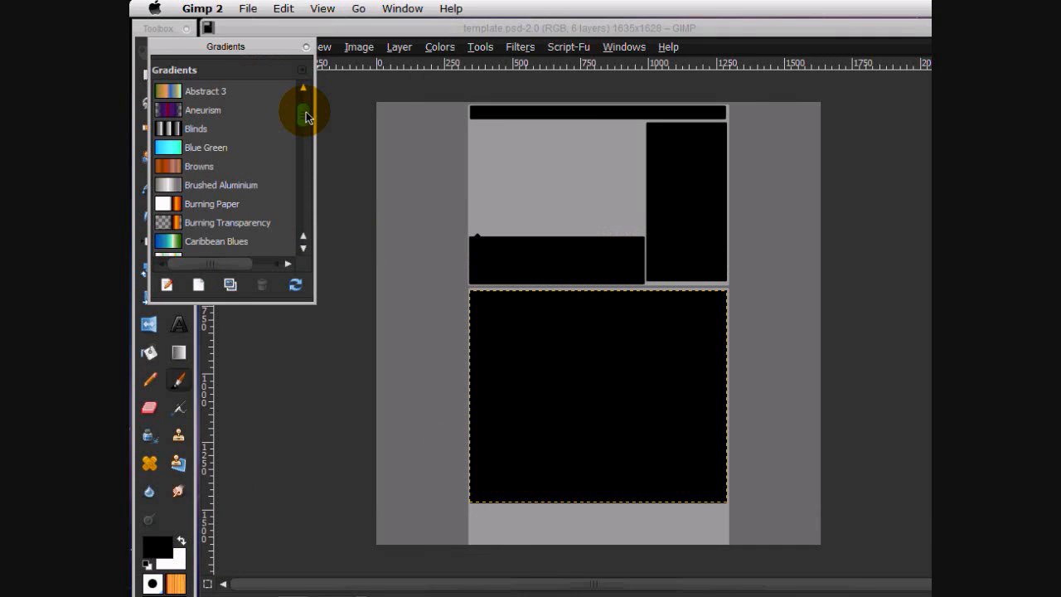
{"action": "left_click", "coordinate": [223, 185]}
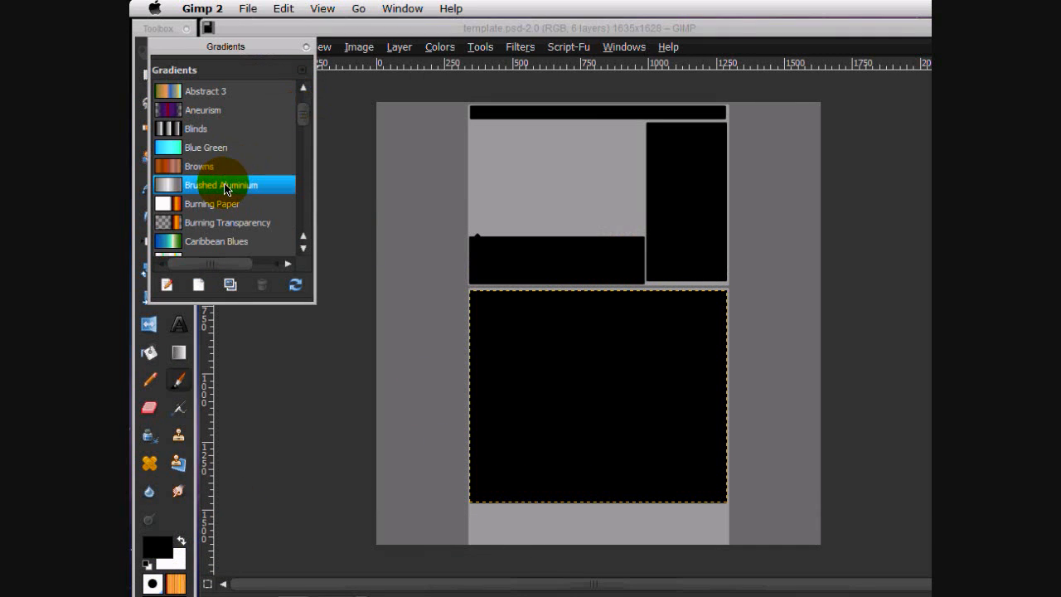
{"action": "left_click", "coordinate": [306, 49]}
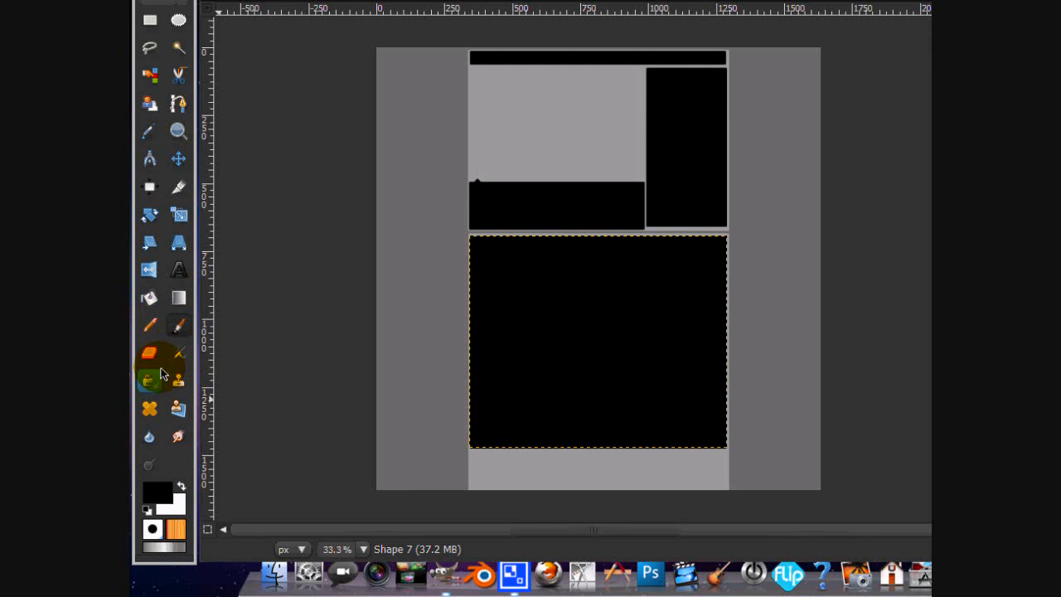
{"action": "left_click", "coordinate": [178, 297]}
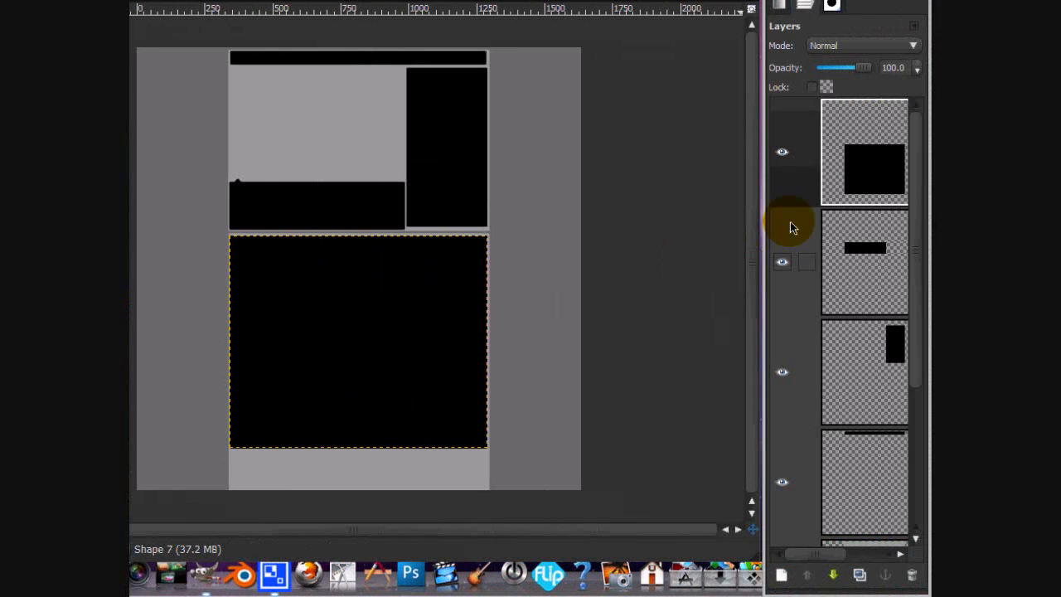
{"action": "left_click", "coordinate": [786, 194]}
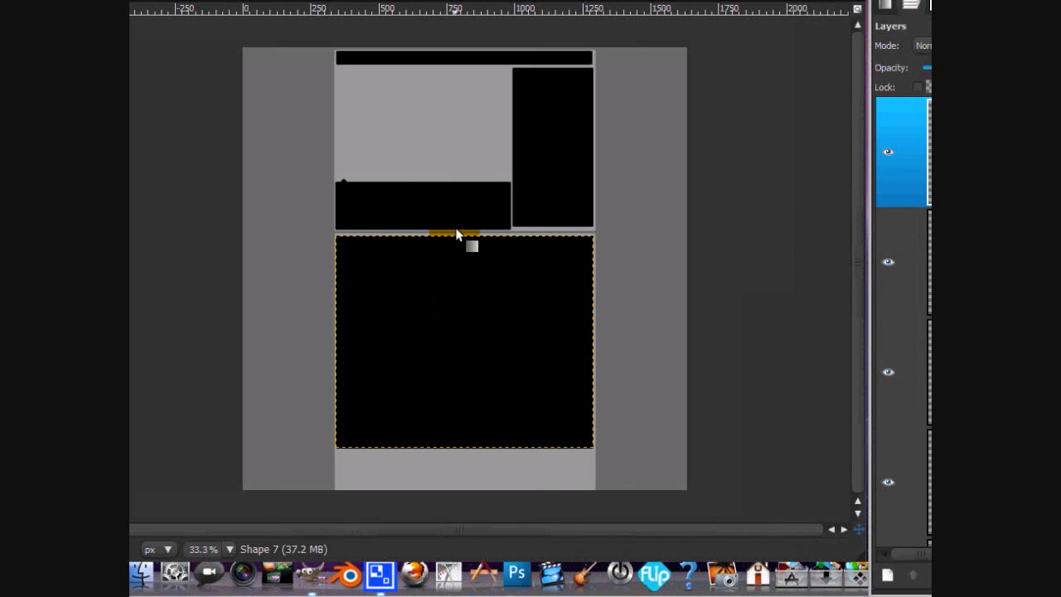
Step: Try a top-to-bottom Brushed Aluminium gradient across the large lower block, and undo it
{"action": "left_click_drag", "start_coordinate": [456, 229], "coordinate": [470, 342]}
{"action": "left_click_drag", "start_coordinate": [459, 448], "coordinate": [456, 461]}
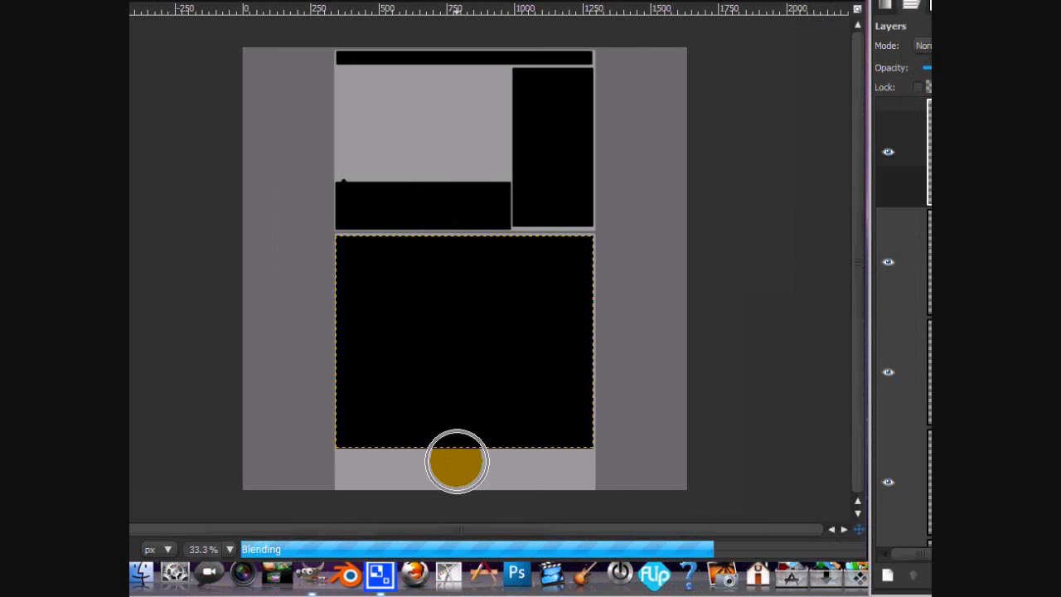
{"action": "key", "text": "ctrl+z"}
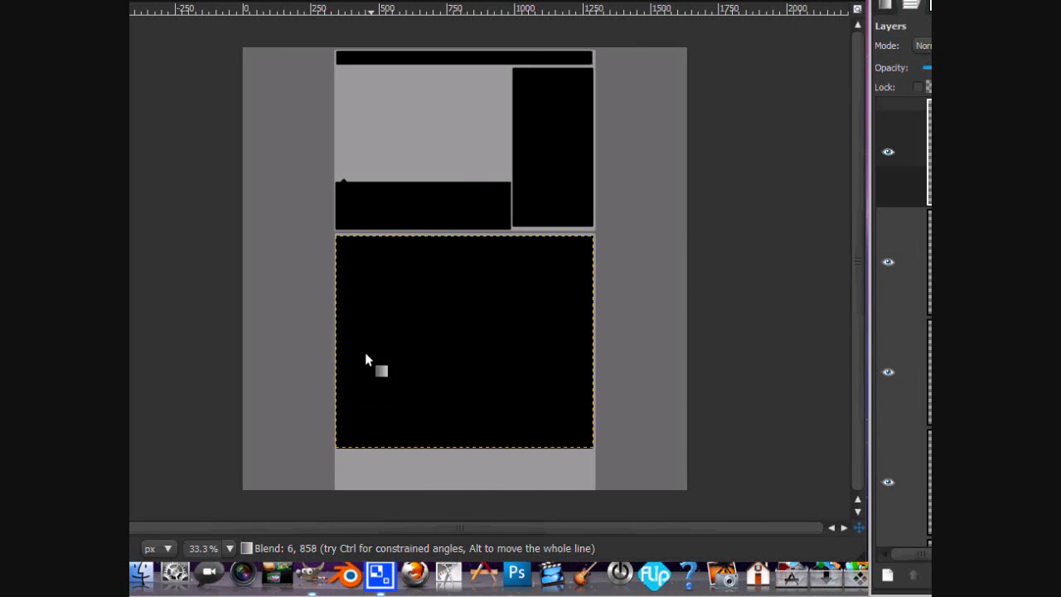
Step: Fill the large lower block and the wide block above it with side-to-side Brushed Aluminium gradients on their own layers
{"action": "left_click_drag", "start_coordinate": [311, 344], "coordinate": [572, 353]}
{"action": "left_click_drag", "start_coordinate": [712, 346], "coordinate": [712, 346]}
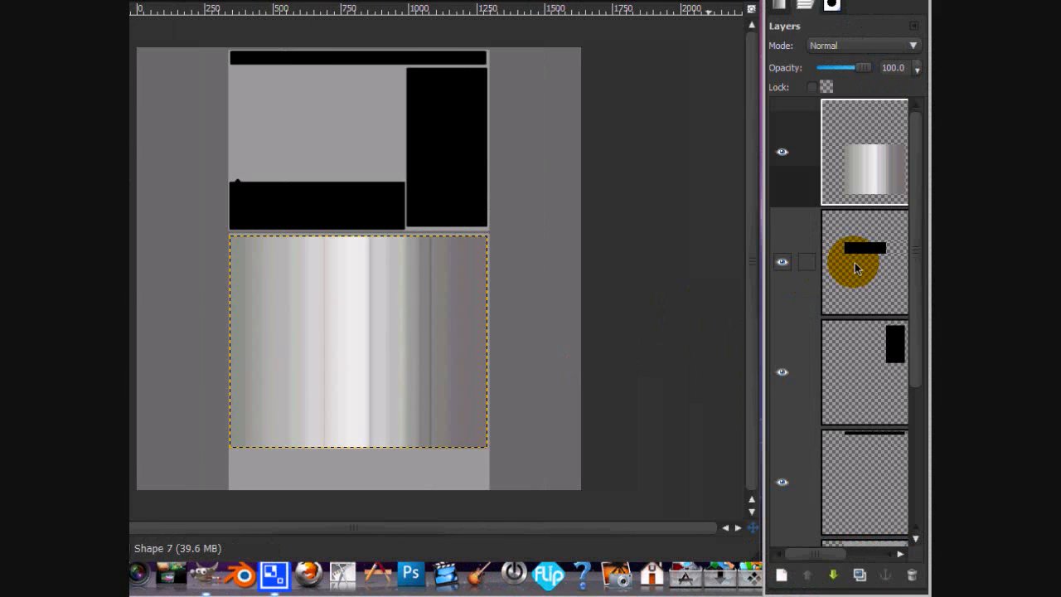
{"action": "left_click", "coordinate": [860, 243]}
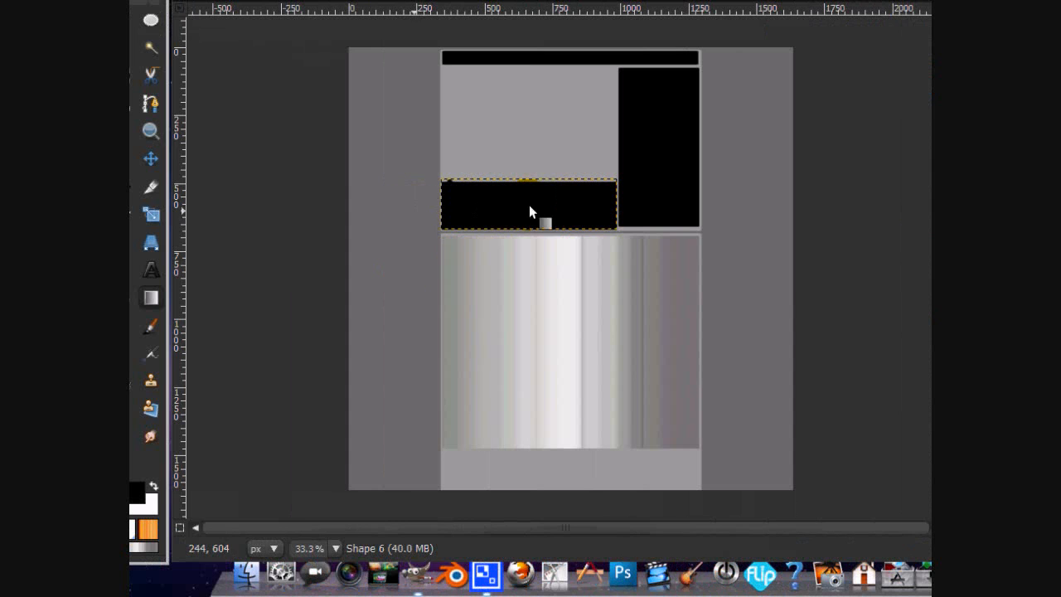
{"action": "left_click_drag", "start_coordinate": [414, 205], "coordinate": [638, 201]}
Step: Apply side-to-side Brushed Aluminium gradients to the tall sidebar block and the thin header bar on their own layers
{"action": "left_click", "coordinate": [847, 358]}
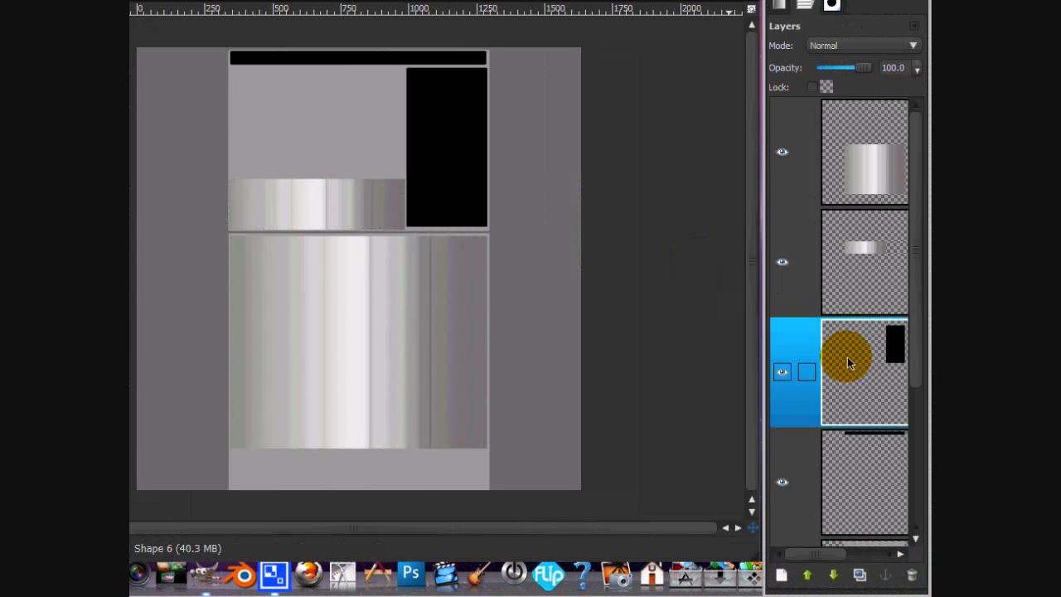
{"action": "left_click_drag", "start_coordinate": [395, 152], "coordinate": [453, 153]}
{"action": "left_click_drag", "start_coordinate": [521, 207], "coordinate": [521, 207]}
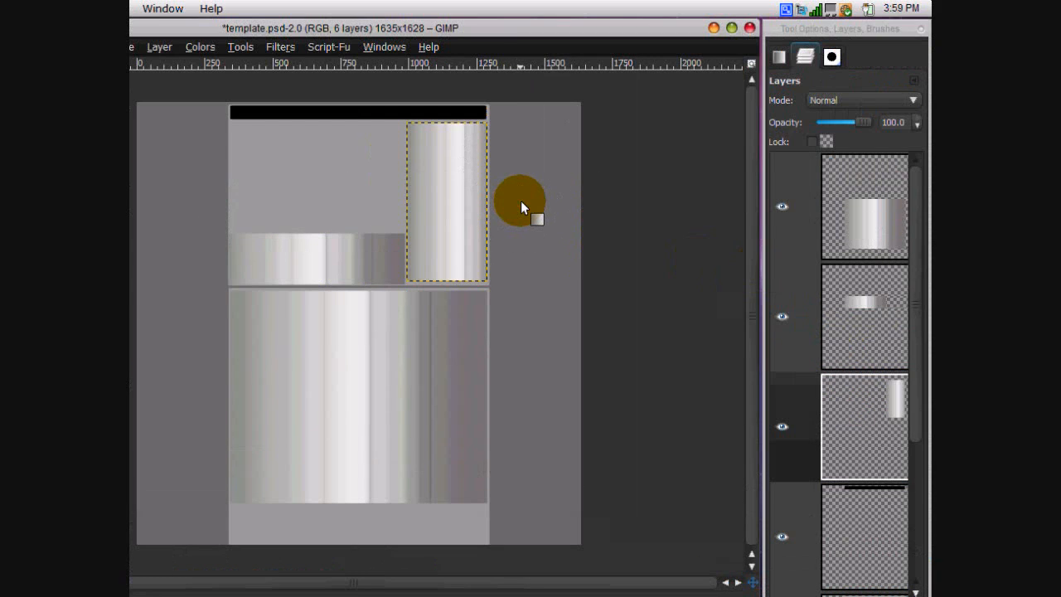
{"action": "left_click", "coordinate": [854, 495]}
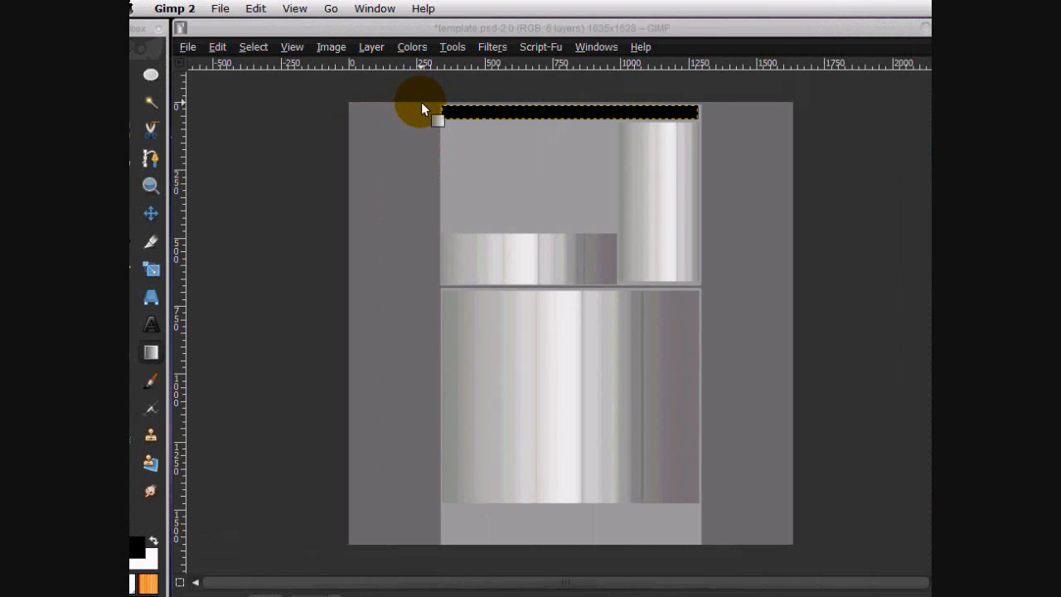
{"action": "left_click_drag", "start_coordinate": [430, 113], "coordinate": [701, 113]}
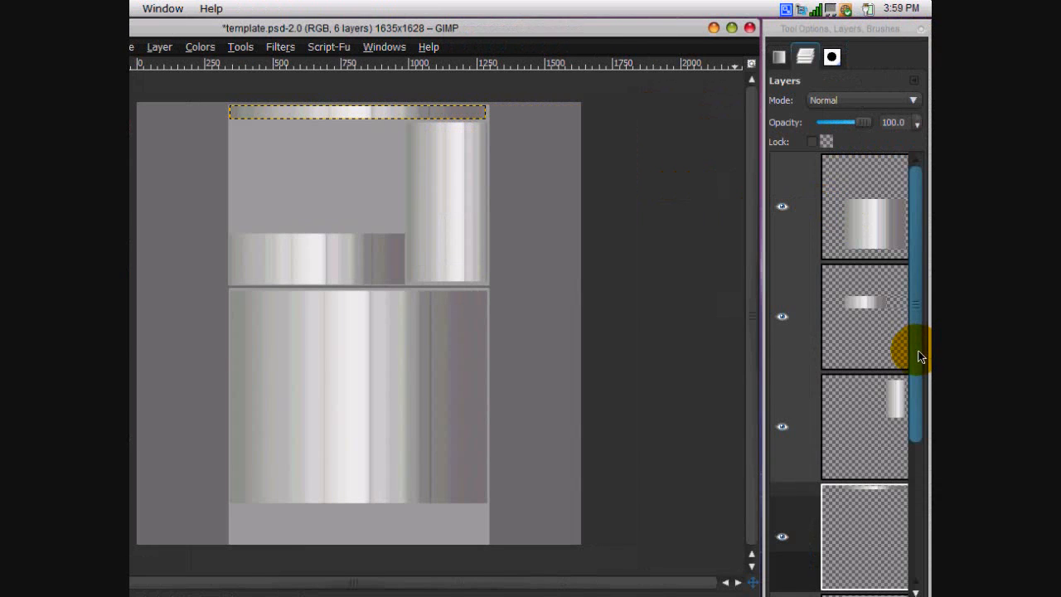
Step: Make a selection from the large lower block's alpha and add a new 1635 x 1628 px transparent layer
{"action": "left_click", "coordinate": [848, 215], "text": "alt"}
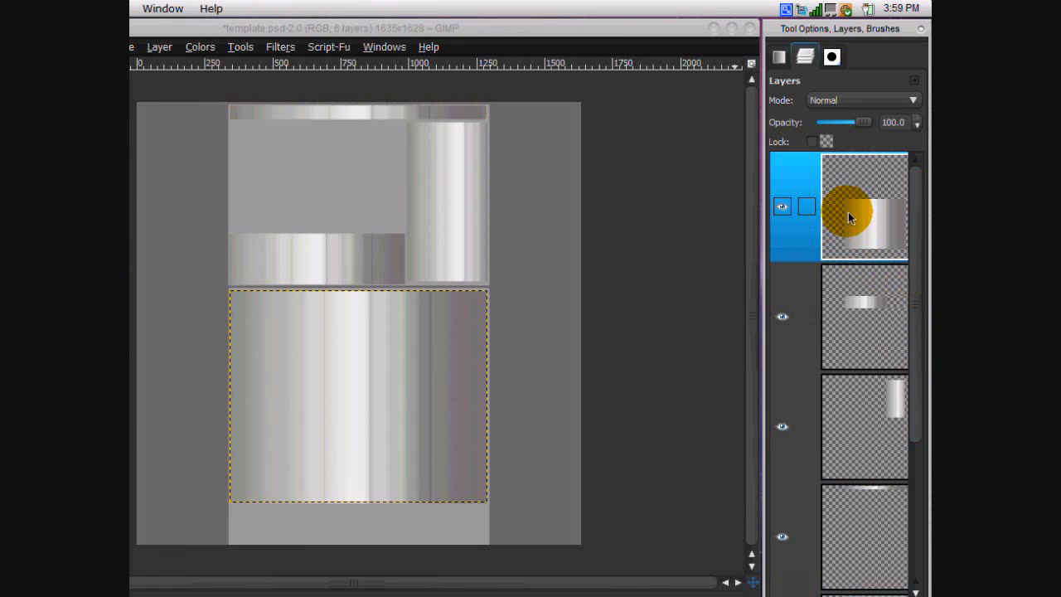
{"action": "right_click", "coordinate": [848, 216]}
{"action": "left_click", "coordinate": [775, 396]}
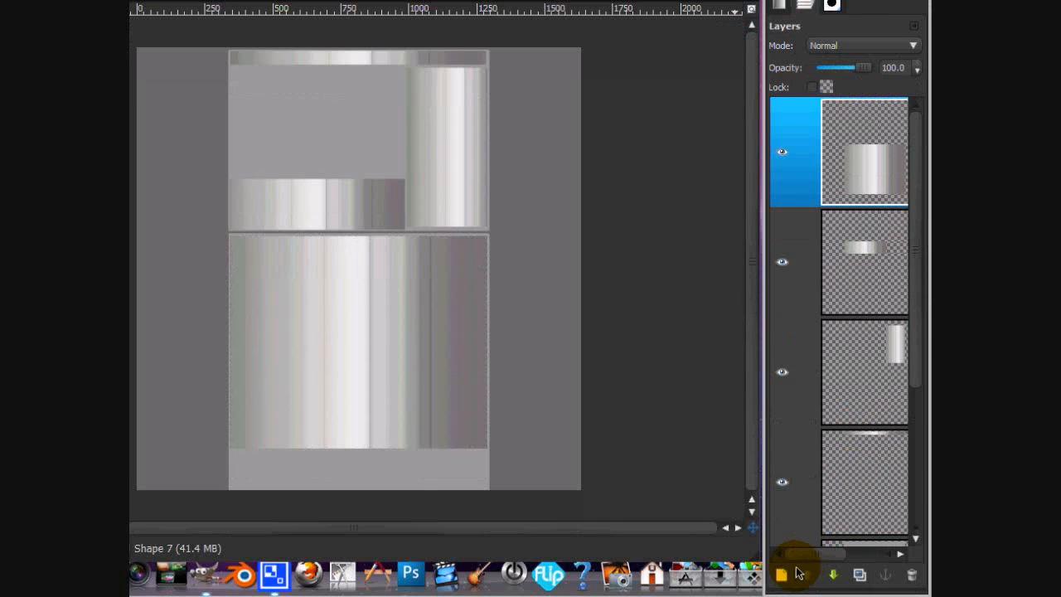
{"action": "left_click", "coordinate": [781, 574]}
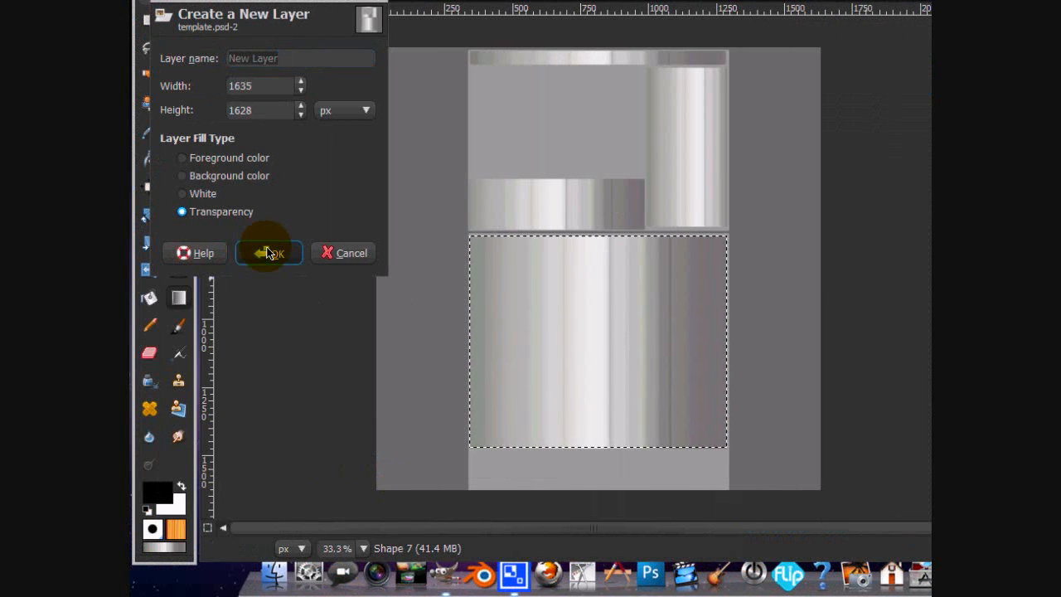
{"action": "left_click", "coordinate": [267, 253]}
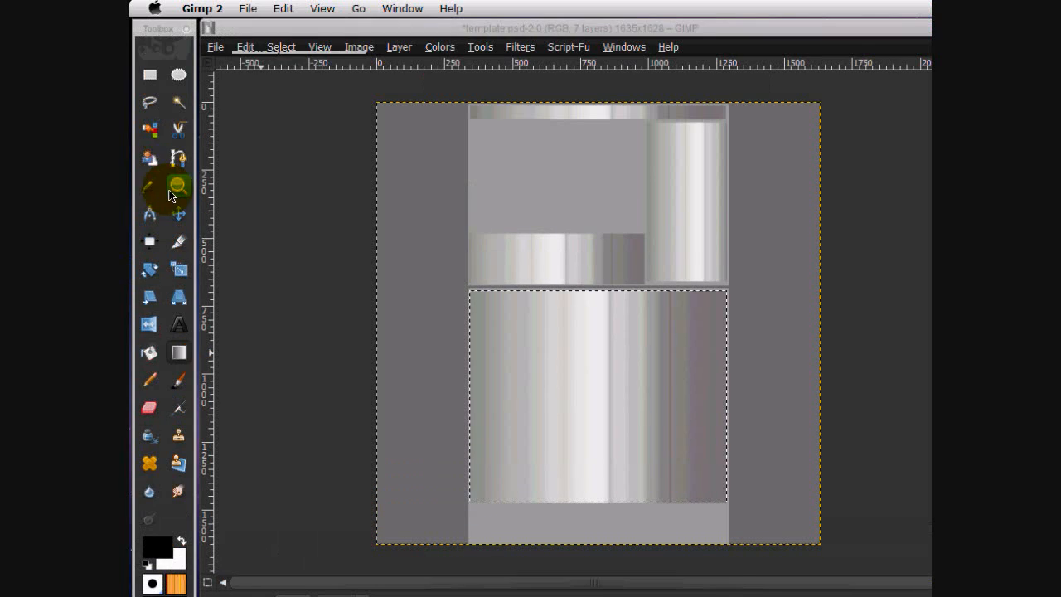
Step: Intersect the selection with a rectangle about 1242 px wide so only the upper part of the large block stays selected
{"action": "left_click", "coordinate": [150, 74]}
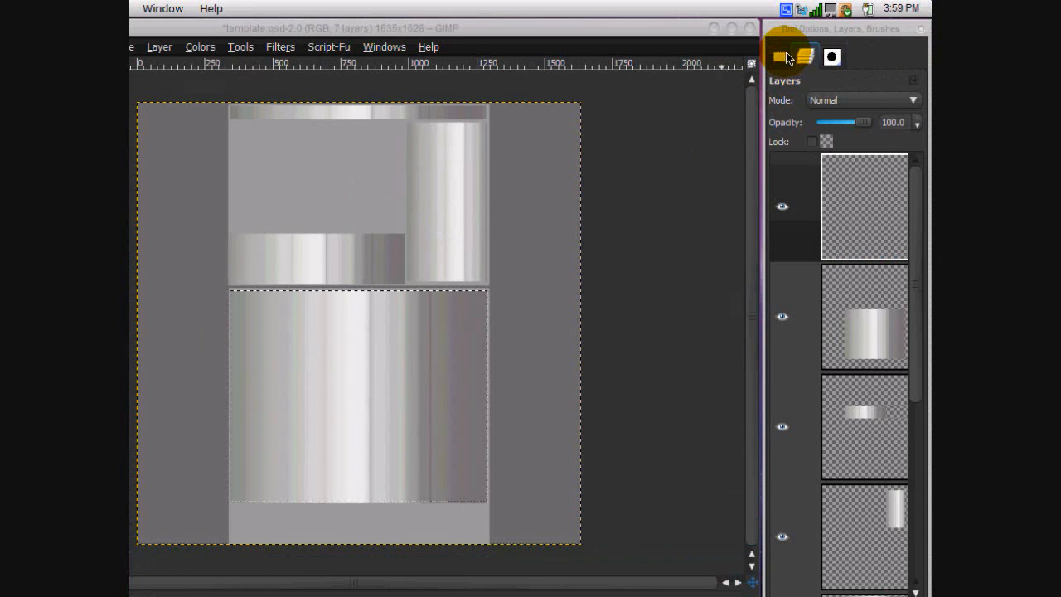
{"action": "left_click", "coordinate": [811, 54]}
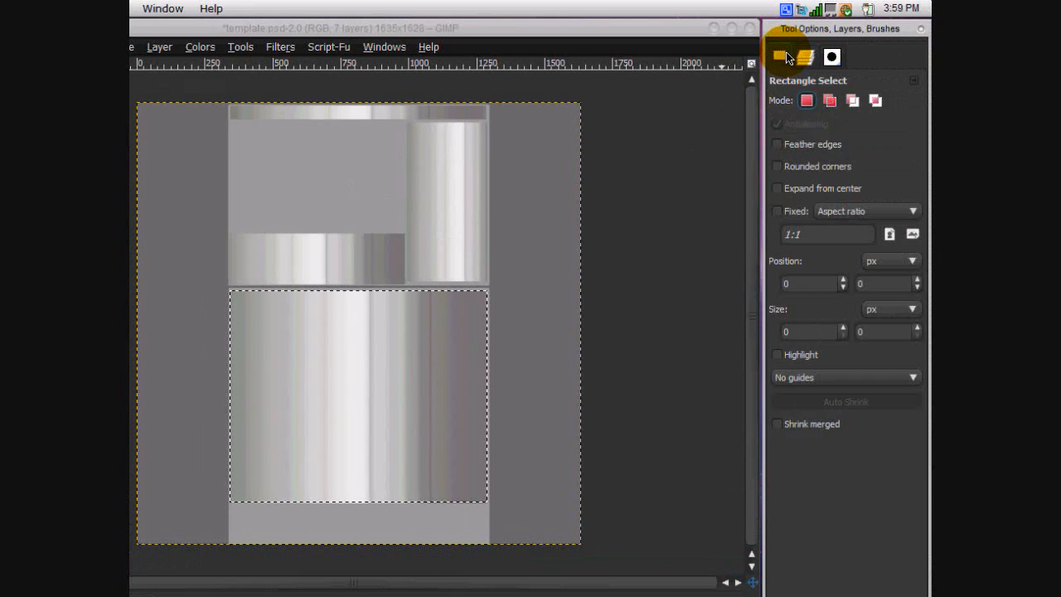
{"action": "left_click", "coordinate": [875, 100]}
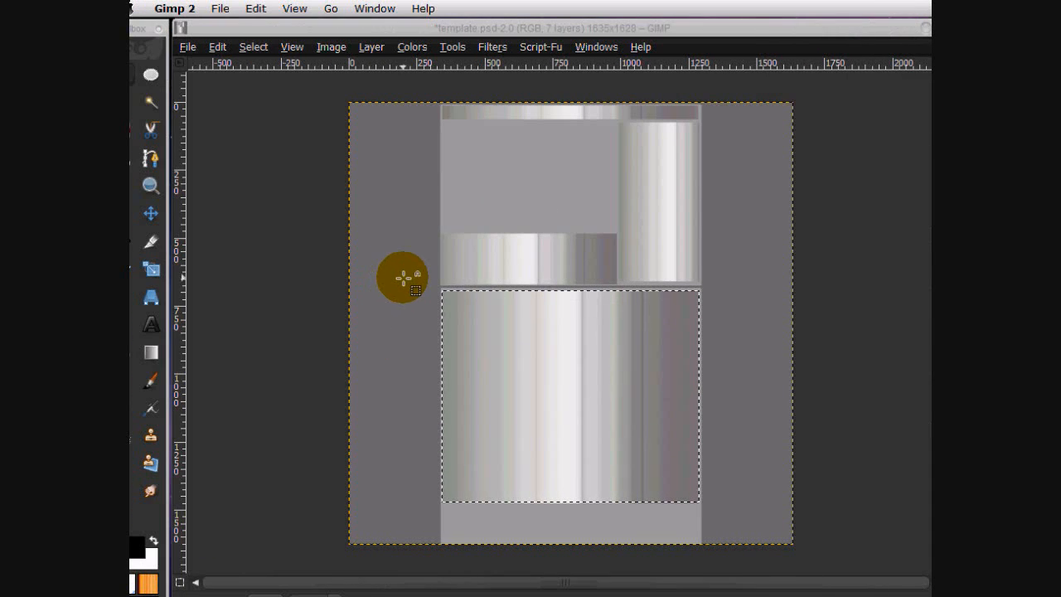
{"action": "left_click_drag", "start_coordinate": [190, 278], "coordinate": [337, 302]}
{"action": "left_click_drag", "start_coordinate": [548, 304], "coordinate": [741, 386]}
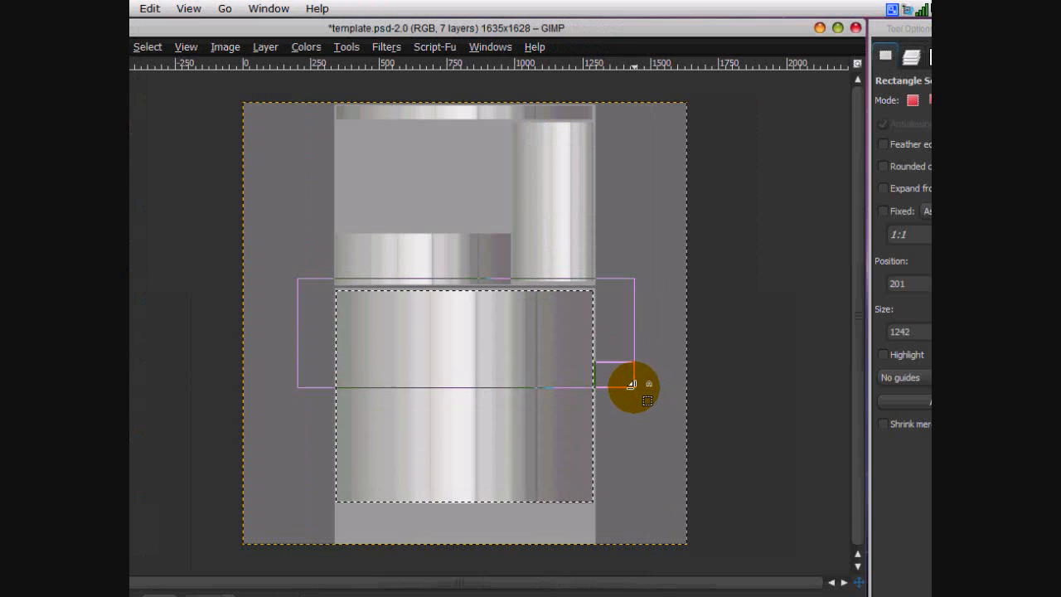
{"action": "left_click_drag", "start_coordinate": [632, 384], "coordinate": [632, 383]}
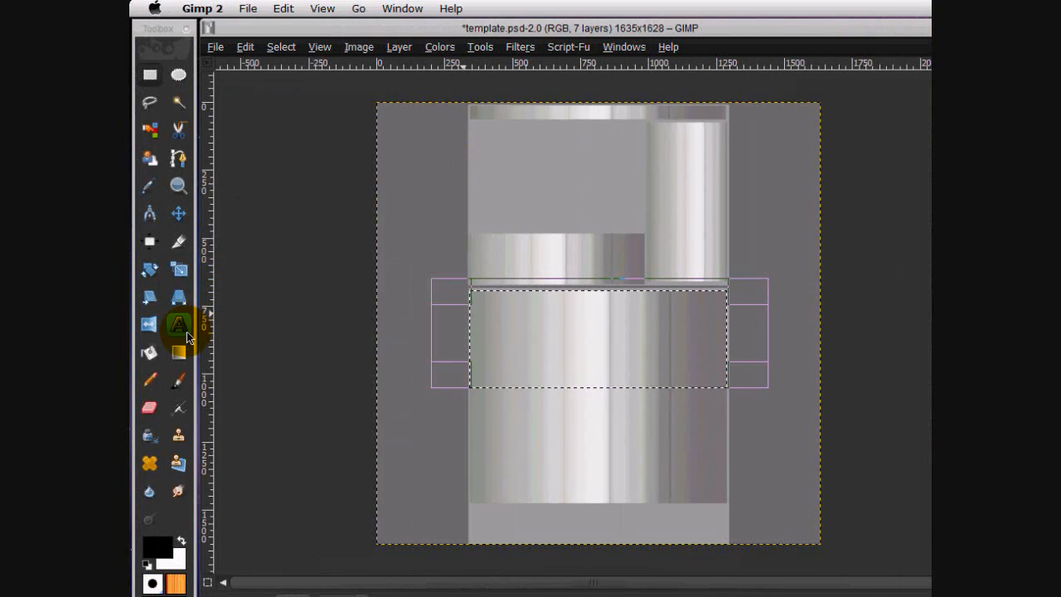
Step: Switch to the Blend tool and set its gradient to FG to Transparent
{"action": "left_click", "coordinate": [179, 352]}
{"action": "left_click", "coordinate": [164, 549]}
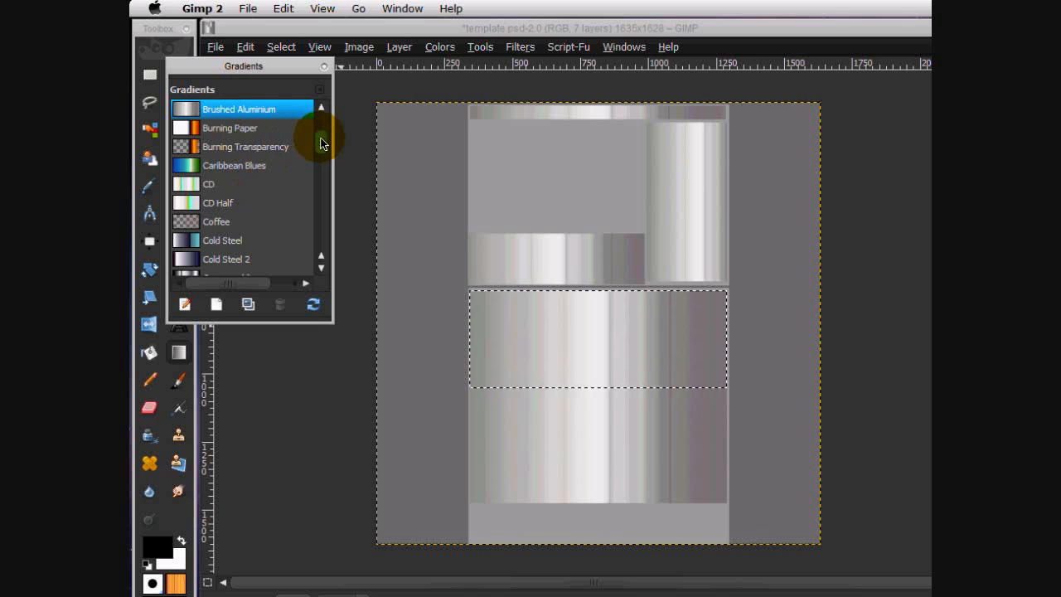
{"action": "scroll", "coordinate": [323, 143], "scroll_direction": "up", "scroll_amount": 5}
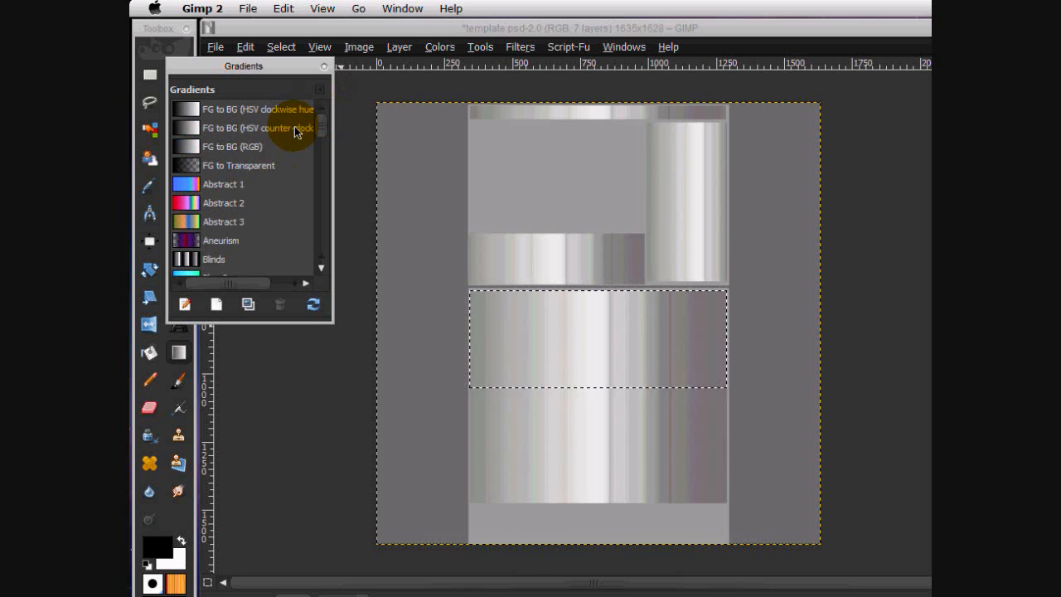
{"action": "left_click", "coordinate": [248, 165]}
{"action": "left_click", "coordinate": [328, 67]}
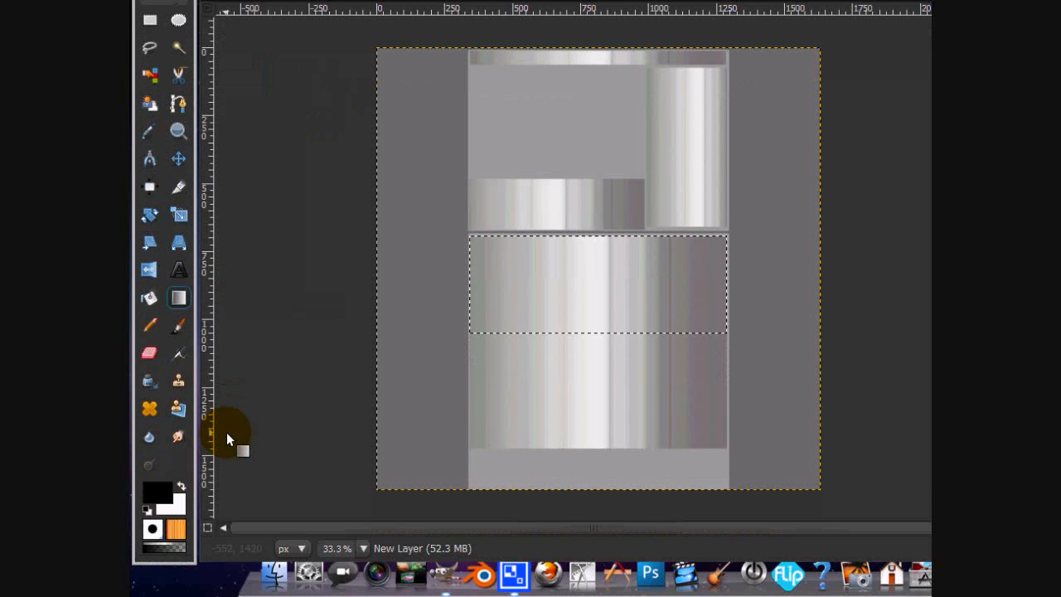
Step: Fill the selected upper part of the large block on the new layer with a white-to-transparent gradient running downward, and clear the selection
{"action": "left_click", "coordinate": [180, 541]}
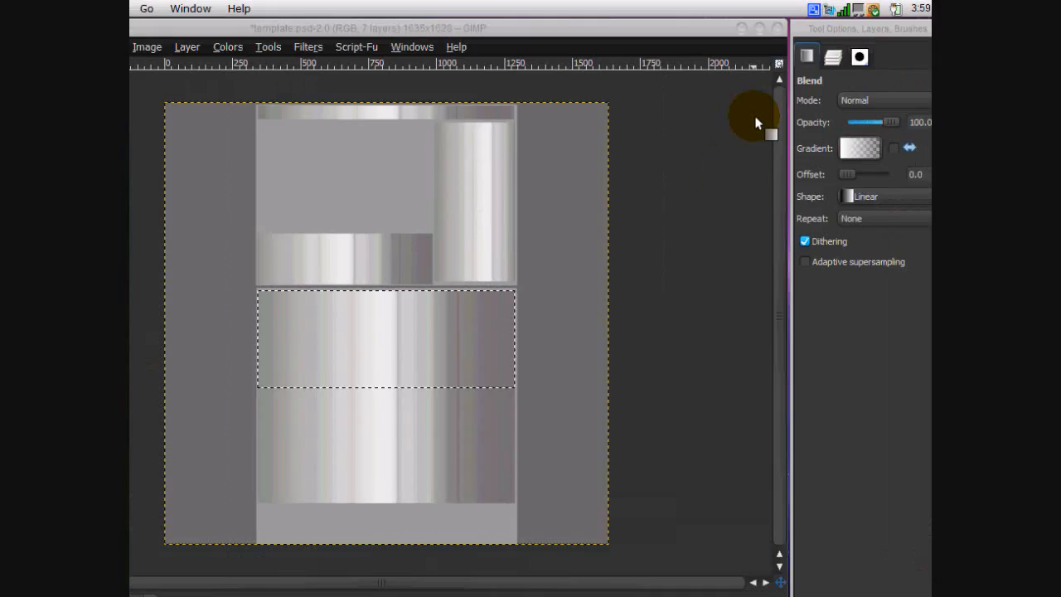
{"action": "left_click", "coordinate": [804, 55]}
{"action": "left_click", "coordinate": [841, 229]}
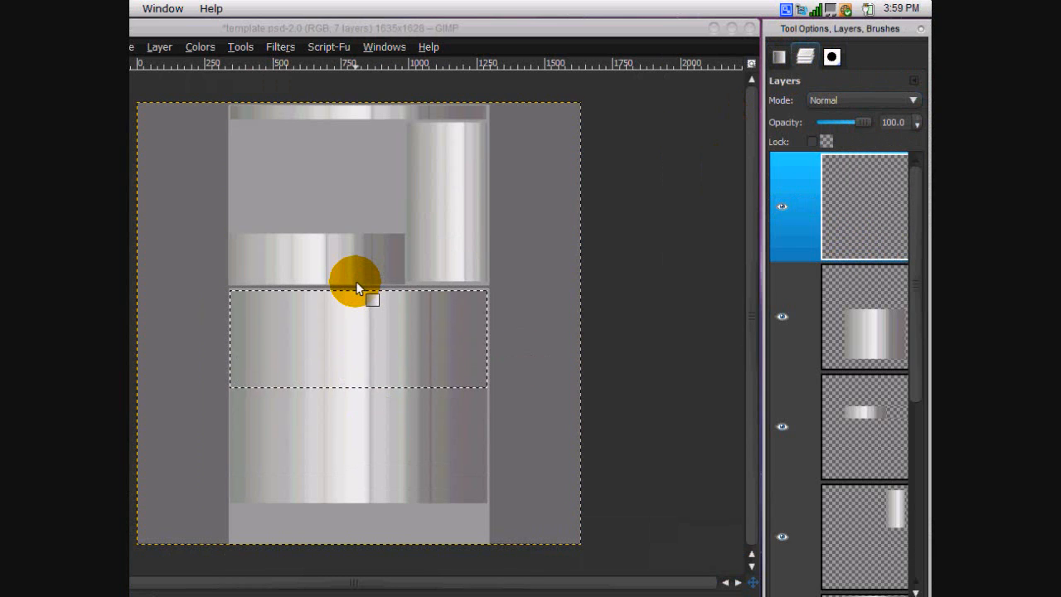
{"action": "left_click_drag", "start_coordinate": [356, 290], "coordinate": [357, 406]}
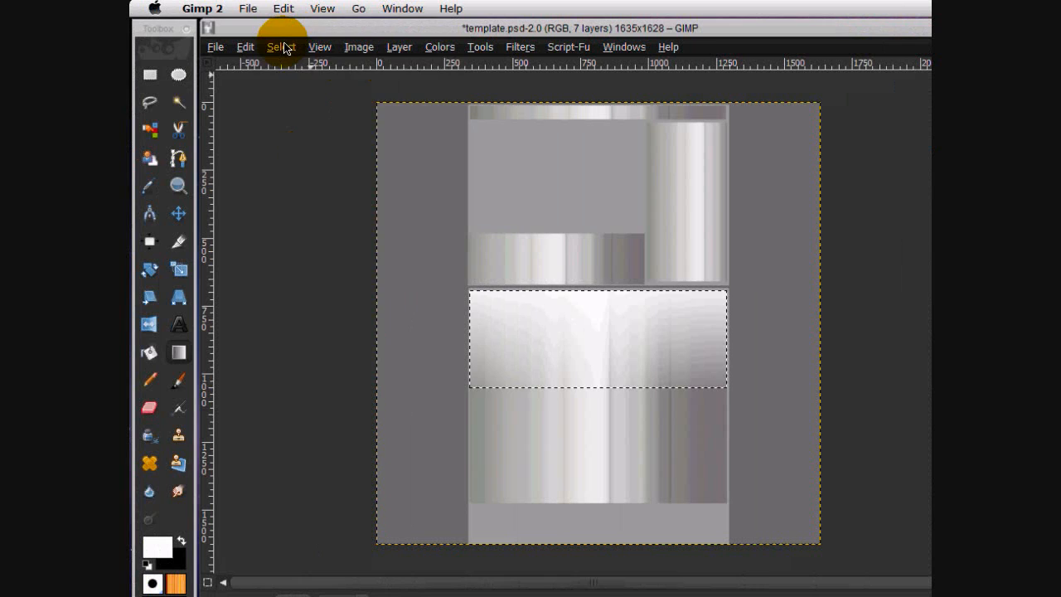
{"action": "left_click", "coordinate": [283, 48]}
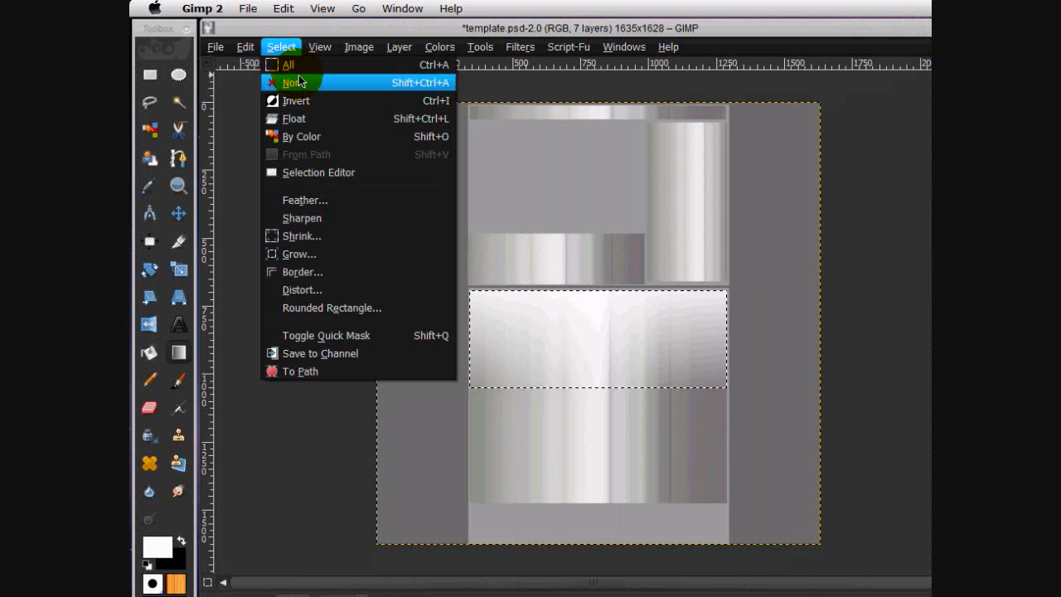
{"action": "left_click", "coordinate": [290, 78]}
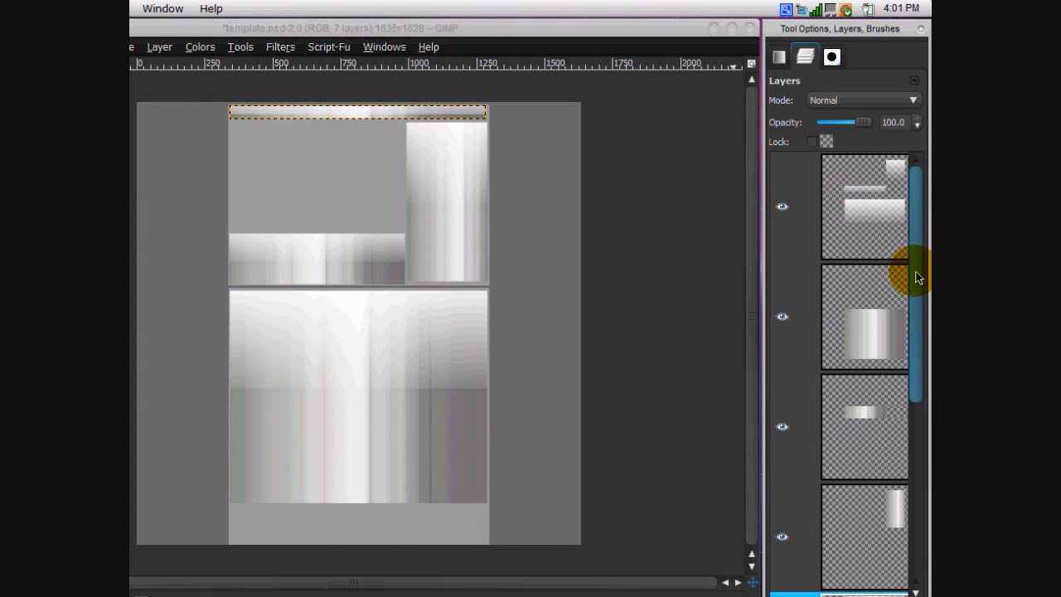
Step: Lower the opacity of the white gloss overlay layer to 84.5
{"action": "left_click", "coordinate": [875, 208]}
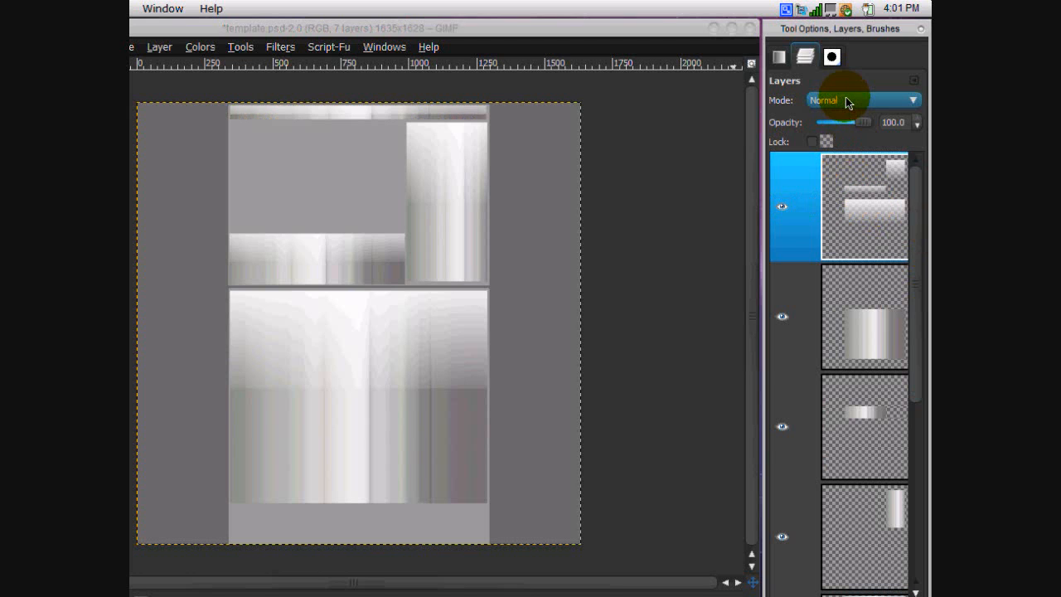
{"action": "mouse_move", "coordinate": [864, 131]}
{"action": "left_mouse_down"}
{"action": "mouse_move", "coordinate": [896, 137]}
{"action": "mouse_move", "coordinate": [865, 141]}
{"action": "left_mouse_up"}
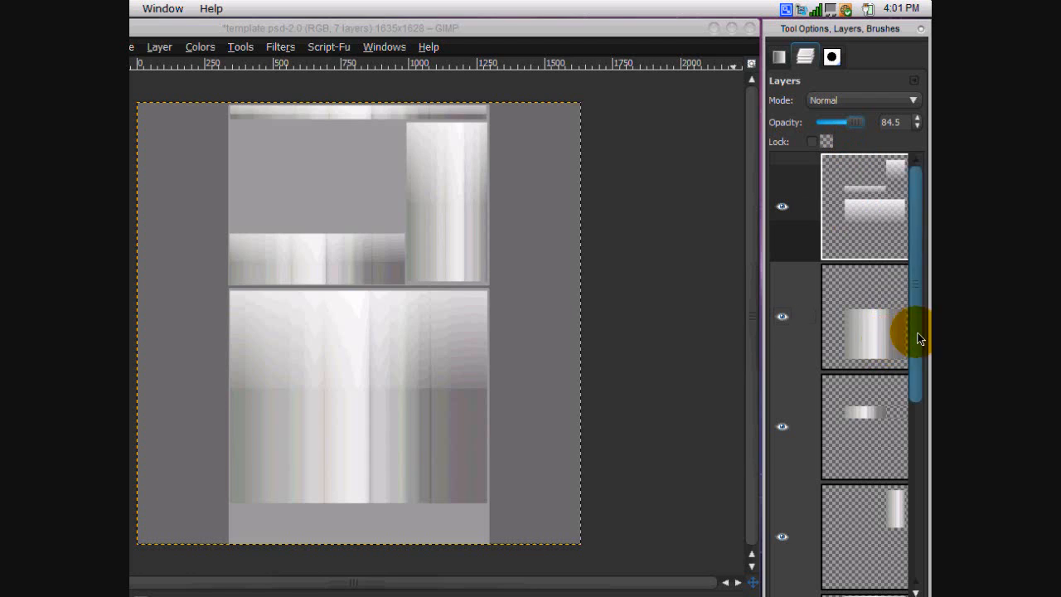
{"action": "scroll", "coordinate": [920, 330], "scroll_direction": "down", "scroll_amount": 2}
{"action": "scroll", "coordinate": [924, 359], "scroll_direction": "up", "scroll_amount": 2}
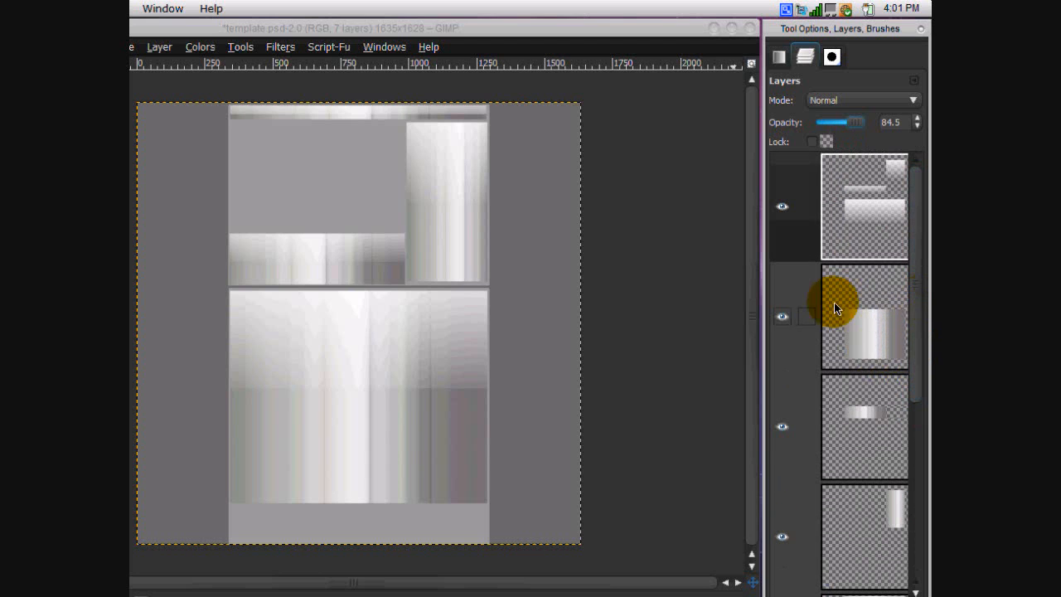
Step: Expand the layers of the large lower block and the short middle block to the full image size
{"action": "left_click", "coordinate": [836, 304]}
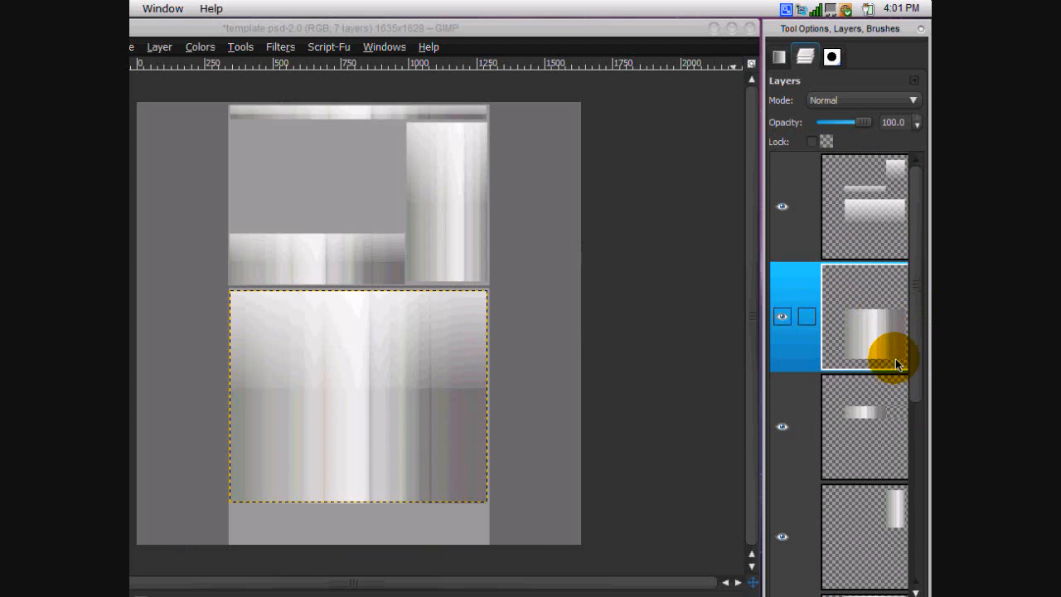
{"action": "left_click", "coordinate": [862, 401]}
{"action": "left_click", "coordinate": [882, 307]}
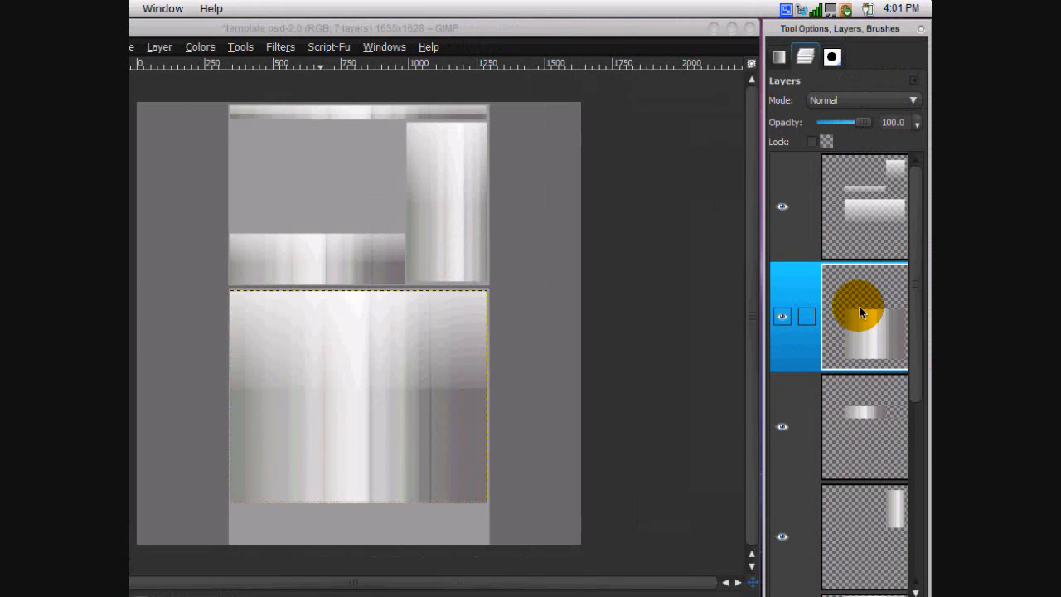
{"action": "right_click", "coordinate": [860, 252]}
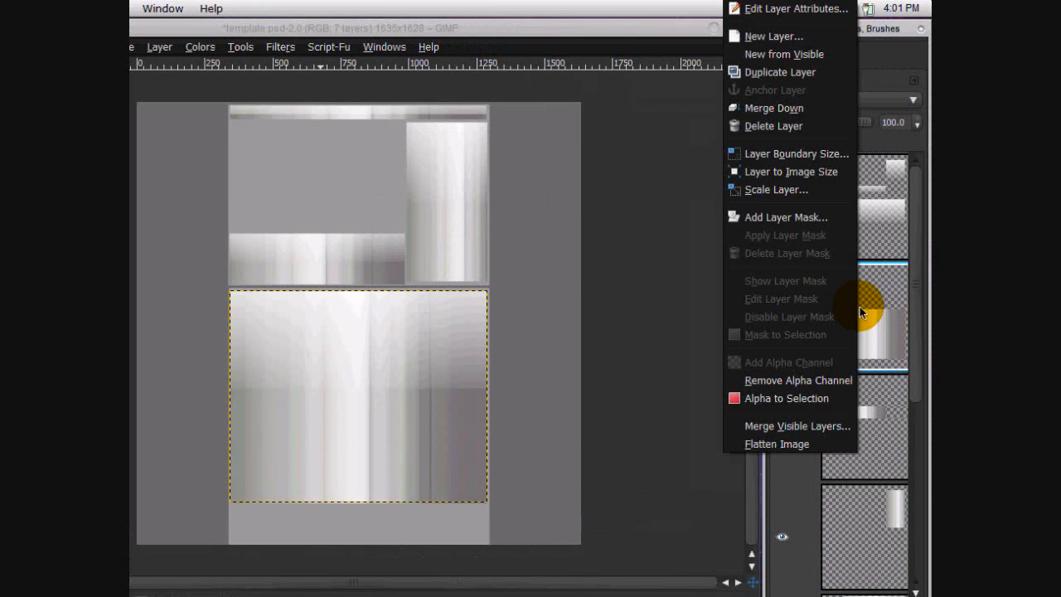
{"action": "left_click", "coordinate": [787, 172]}
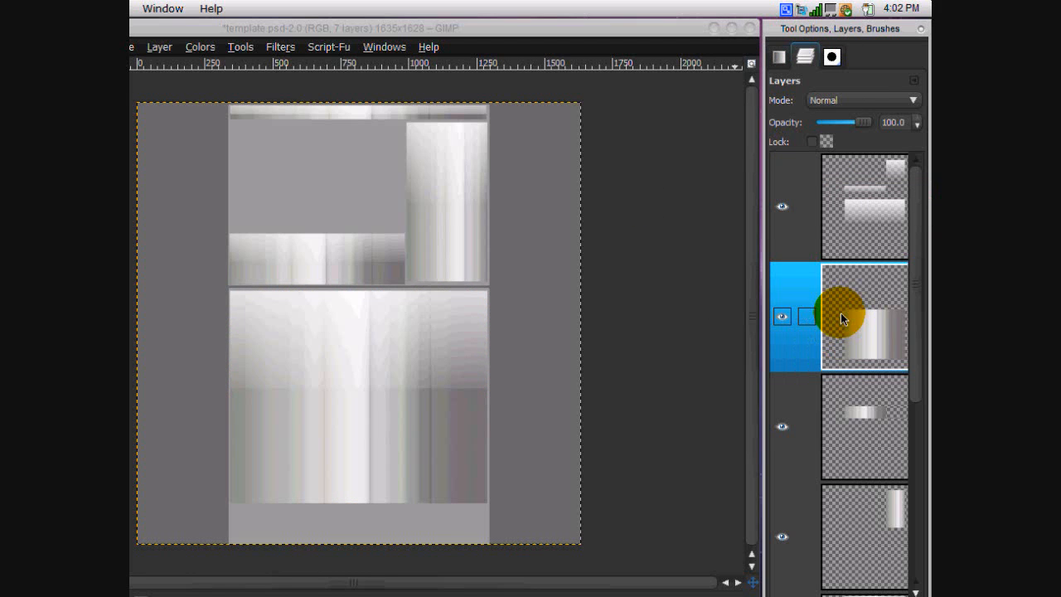
{"action": "left_click", "coordinate": [867, 407]}
{"action": "right_click", "coordinate": [867, 407]}
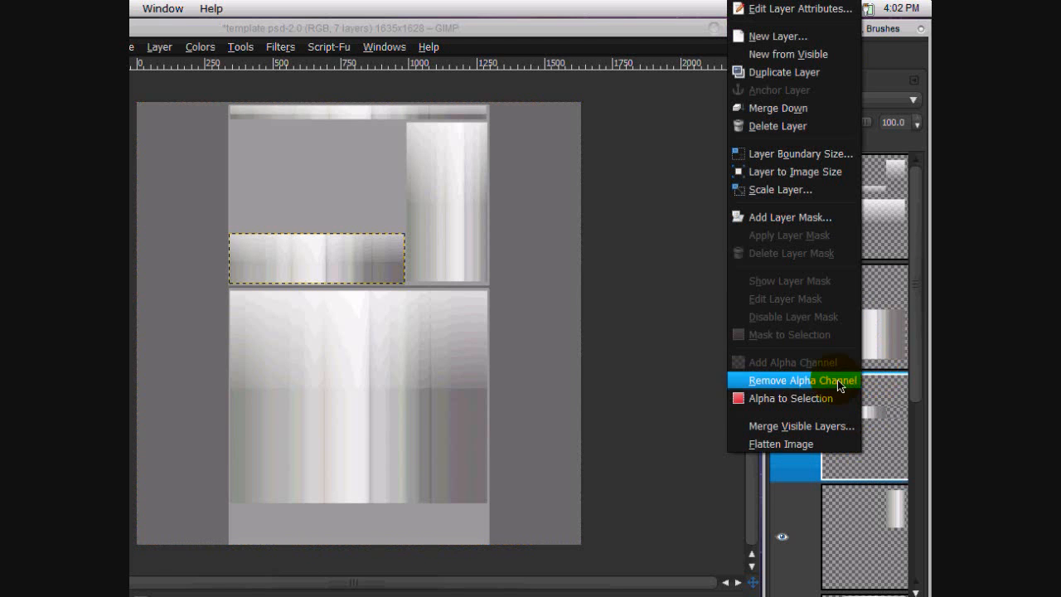
{"action": "left_click", "coordinate": [804, 173]}
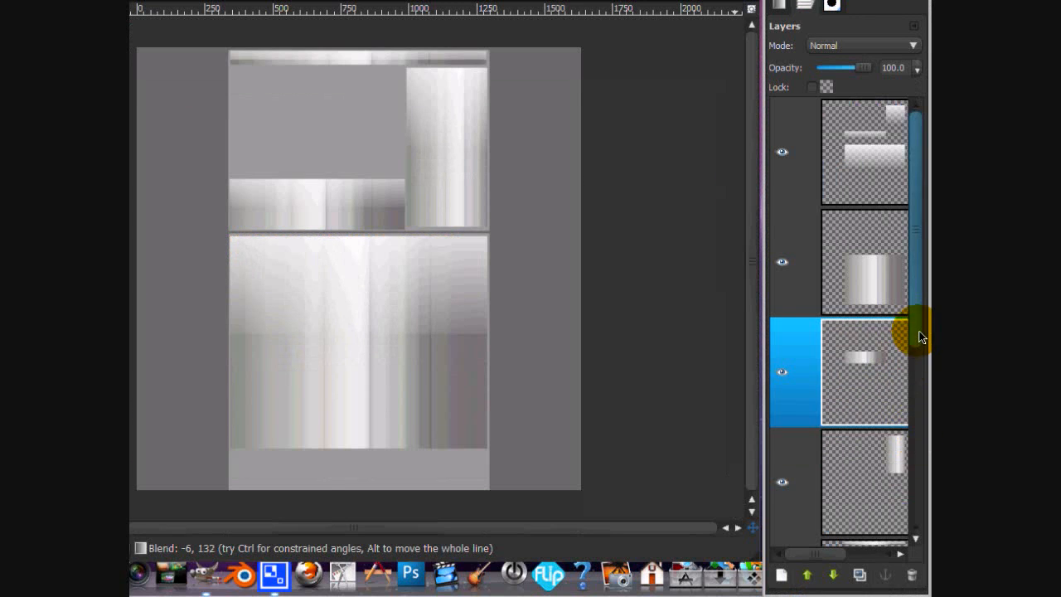
Step: Expand the layers of the tall sidebar block and the thin header bar to the full image size
{"action": "left_click_drag", "start_coordinate": [917, 386], "coordinate": [917, 417]}
{"action": "right_click", "coordinate": [854, 413]}
{"action": "left_click", "coordinate": [784, 129]}
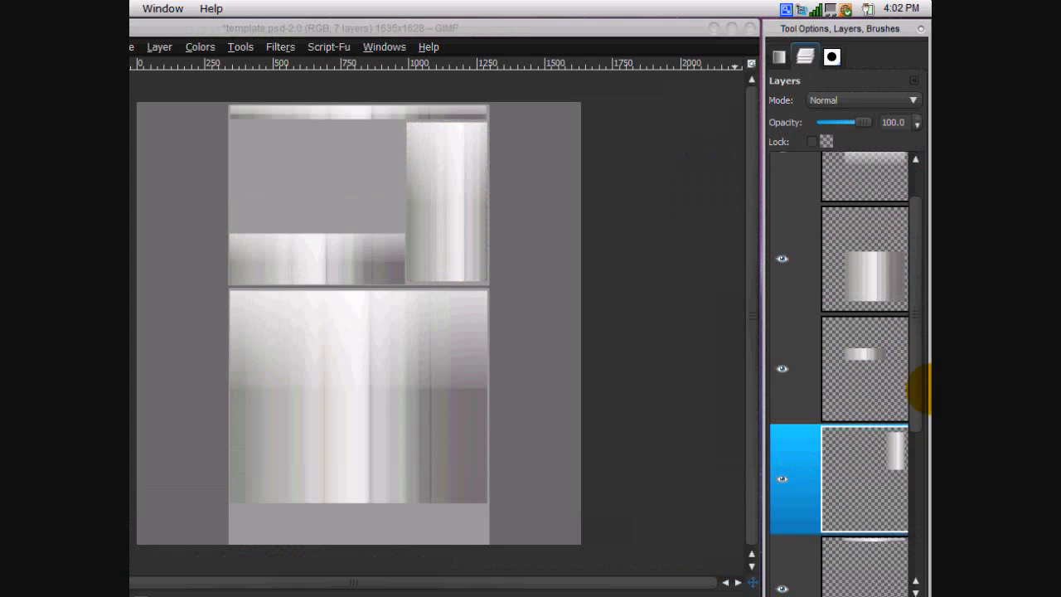
{"action": "left_click_drag", "start_coordinate": [917, 325], "coordinate": [861, 406]}
{"action": "right_click", "coordinate": [861, 406]}
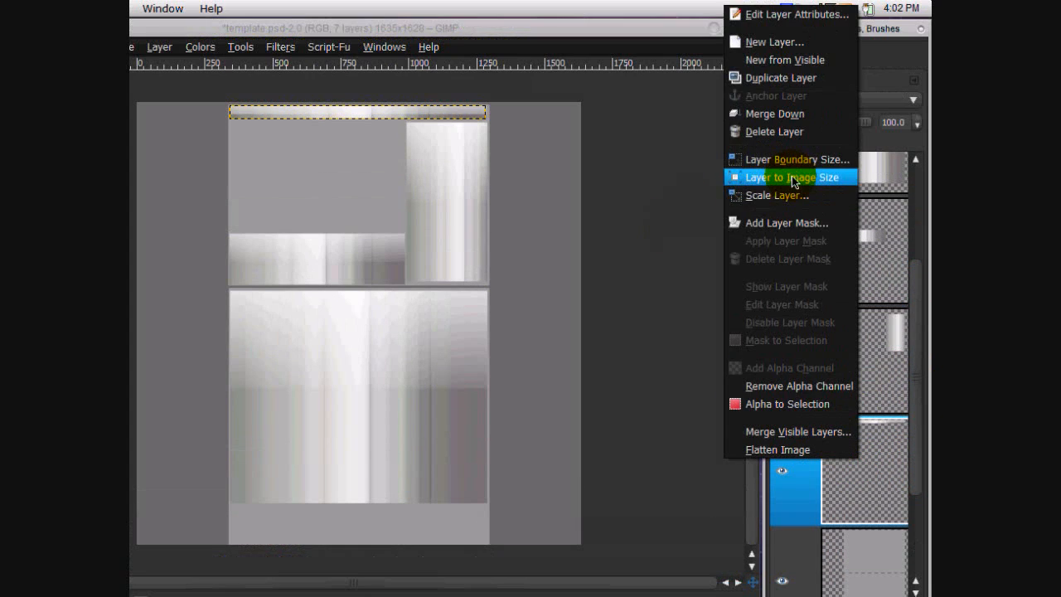
{"action": "left_click", "coordinate": [787, 123]}
{"action": "left_click_drag", "start_coordinate": [911, 350], "coordinate": [904, 272]}
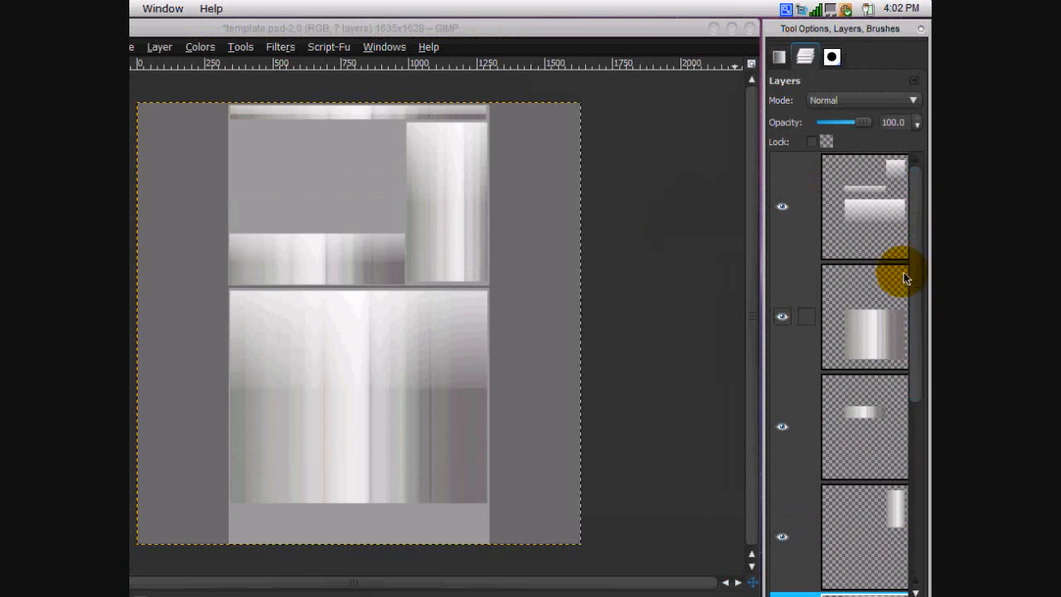
Step: Add a drop shadow to the large lower block with X and Y offsets of 0, blur radius 30 and resizing disallowed
{"action": "left_click", "coordinate": [901, 325]}
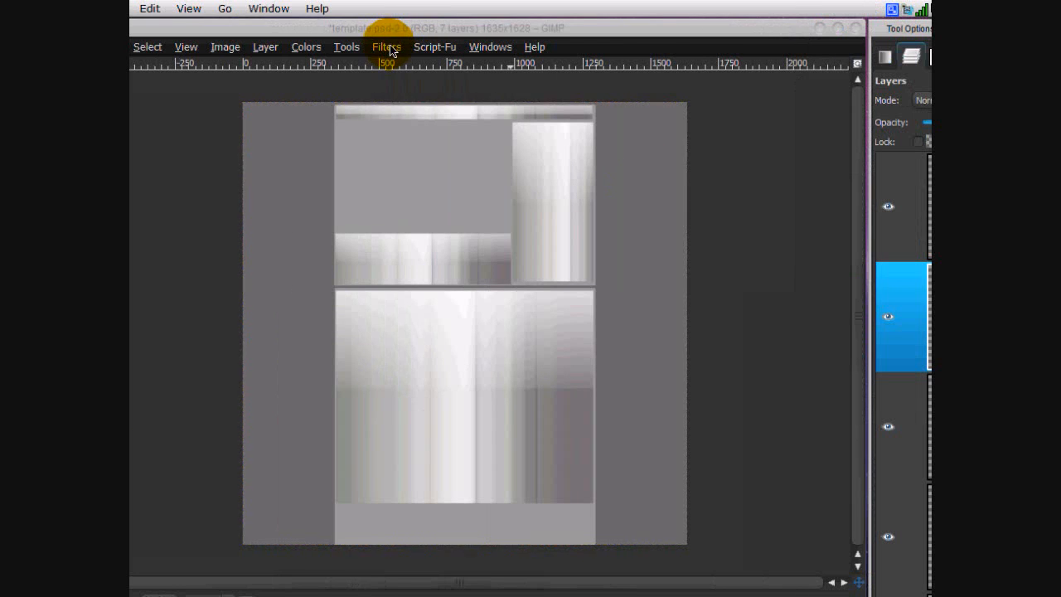
{"action": "left_click", "coordinate": [280, 46]}
{"action": "mouse_move", "coordinate": [457, 184]}
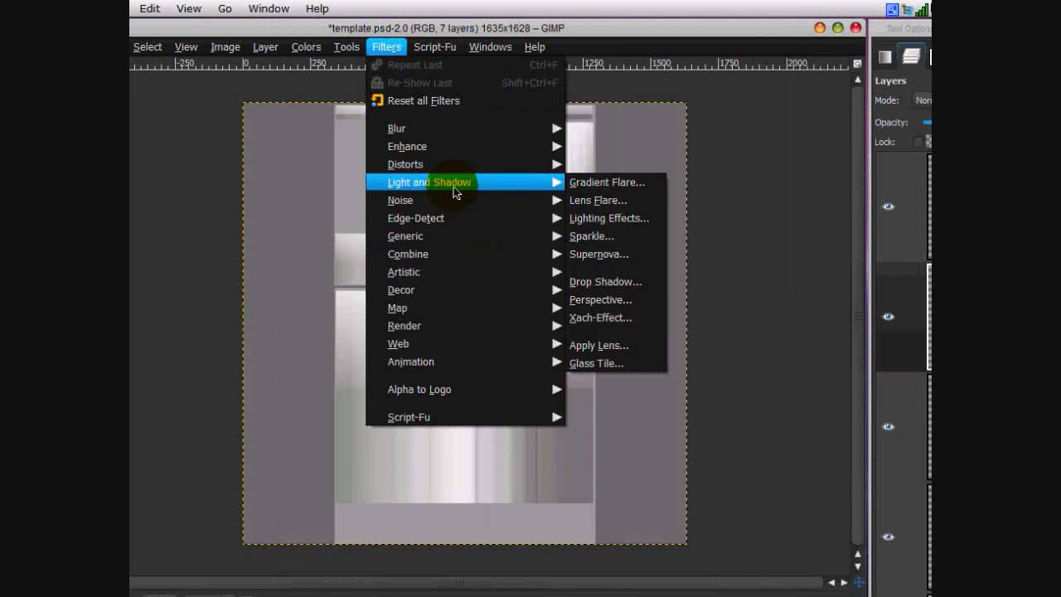
{"action": "left_click", "coordinate": [608, 282]}
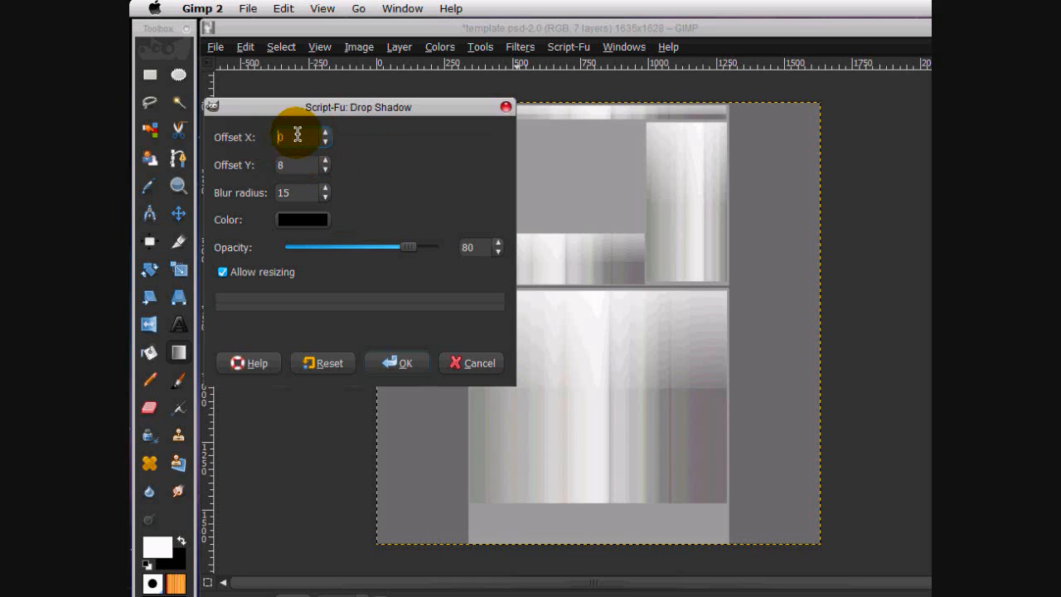
{"action": "double_click", "coordinate": [293, 165]}
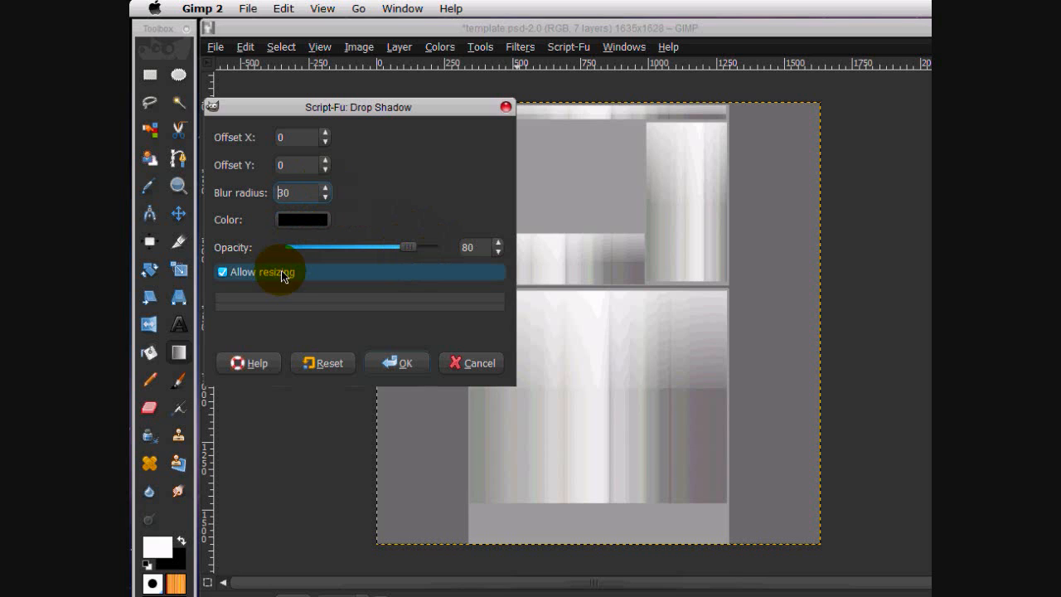
{"action": "left_click", "coordinate": [223, 273]}
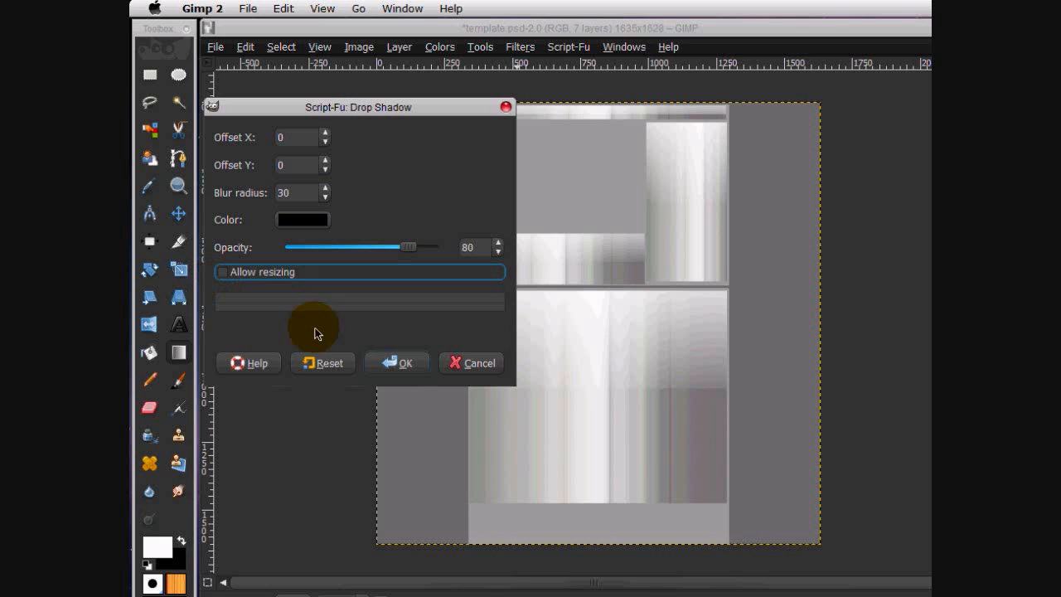
{"action": "left_click", "coordinate": [388, 363]}
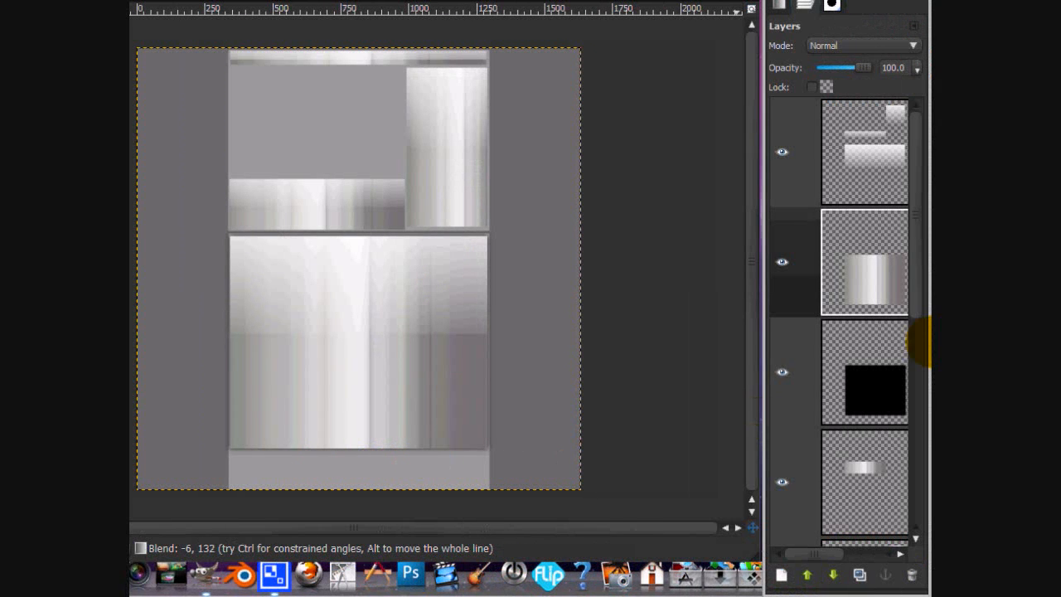
Step: Repeat the same drop shadow on the short middle block's layer
{"action": "left_click_drag", "start_coordinate": [919, 284], "coordinate": [919, 320]}
{"action": "left_click", "coordinate": [852, 380]}
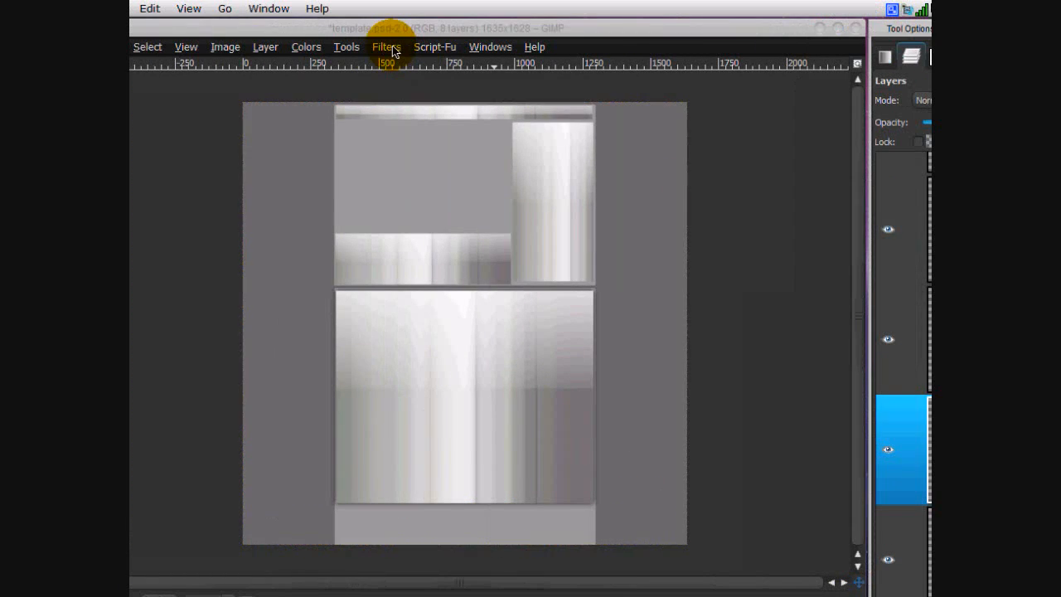
{"action": "left_click", "coordinate": [394, 52]}
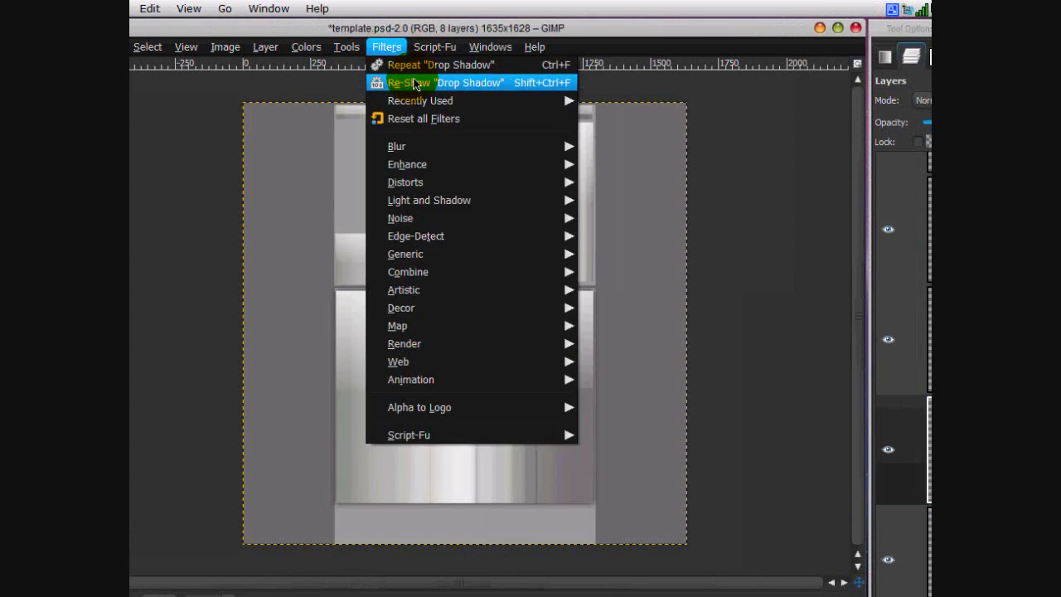
{"action": "left_click", "coordinate": [420, 64]}
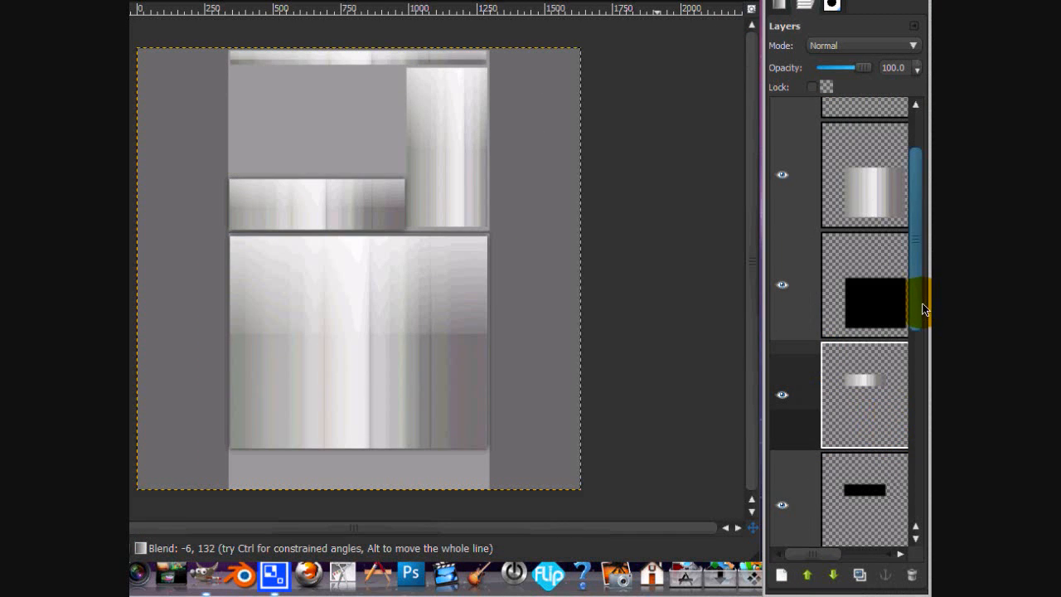
Step: Repeat the same drop shadow on the tall sidebar block's layer
{"action": "scroll", "coordinate": [919, 348], "scroll_direction": "down", "scroll_amount": 2}
{"action": "left_click", "coordinate": [900, 444]}
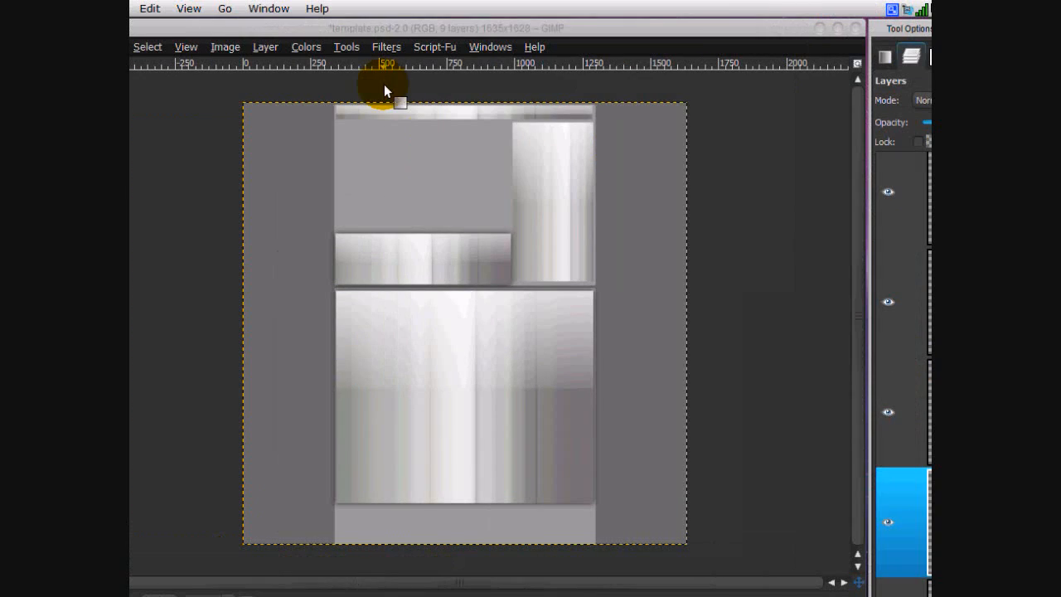
{"action": "left_click", "coordinate": [386, 47]}
{"action": "left_click", "coordinate": [410, 66]}
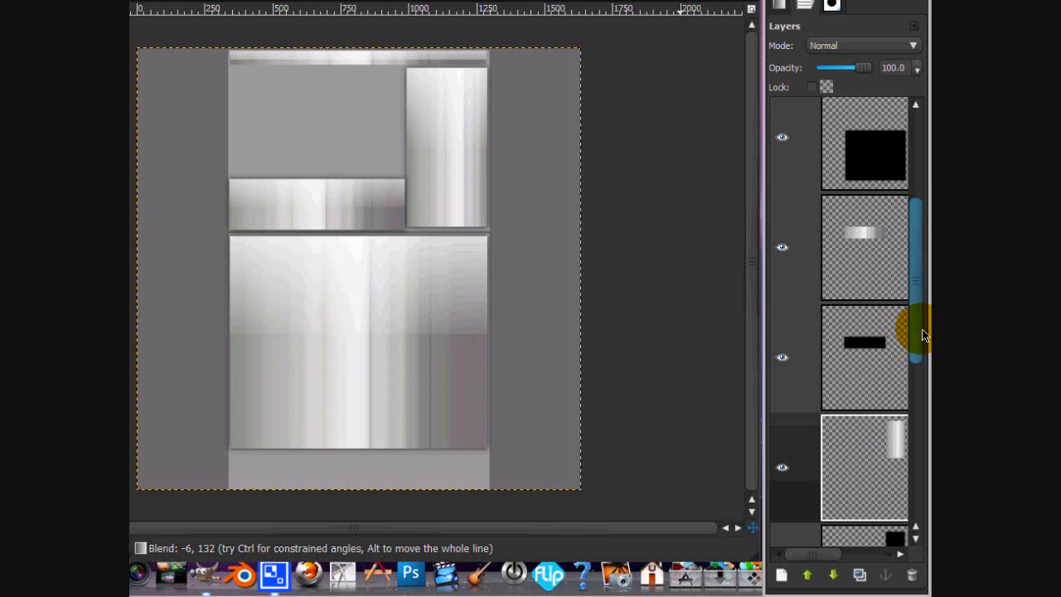
Step: Repeat the same drop shadow on the thin header bar's layer
{"action": "left_click_drag", "start_coordinate": [912, 332], "coordinate": [926, 415]}
{"action": "left_click", "coordinate": [876, 423]}
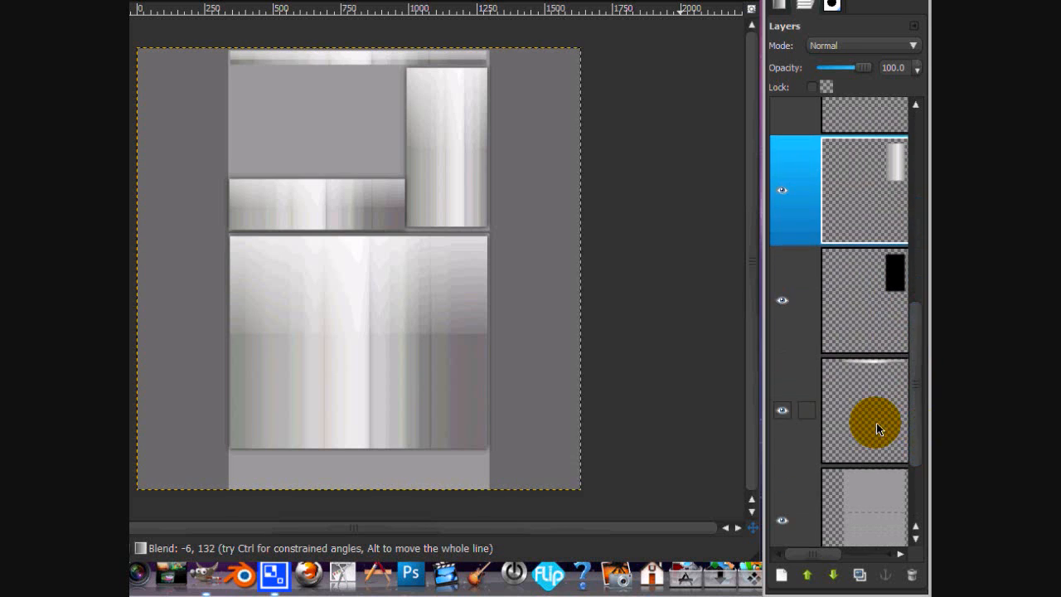
{"action": "left_click", "coordinate": [388, 48]}
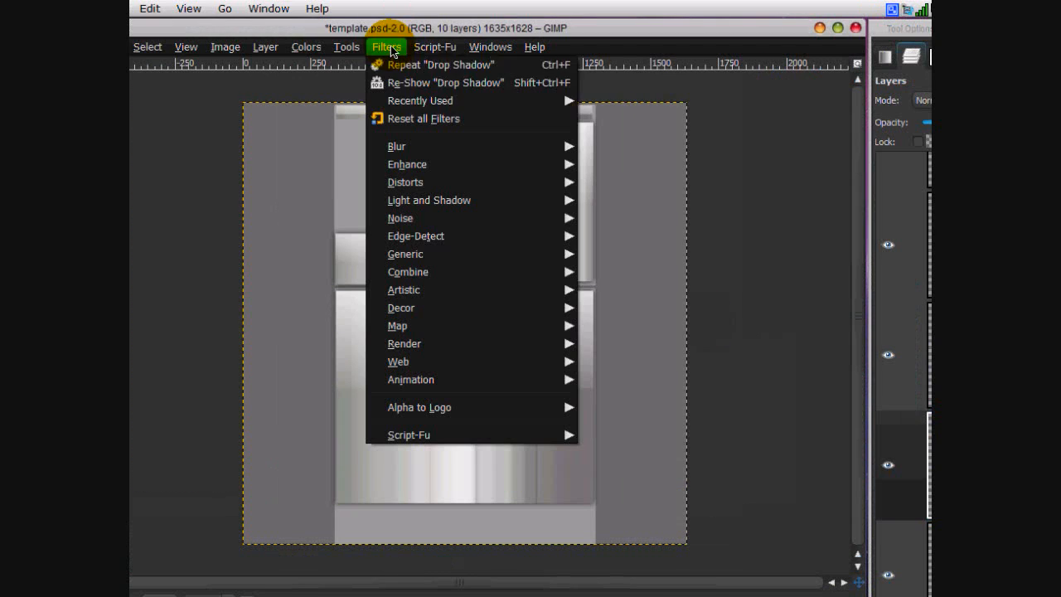
{"action": "left_click", "coordinate": [432, 71]}
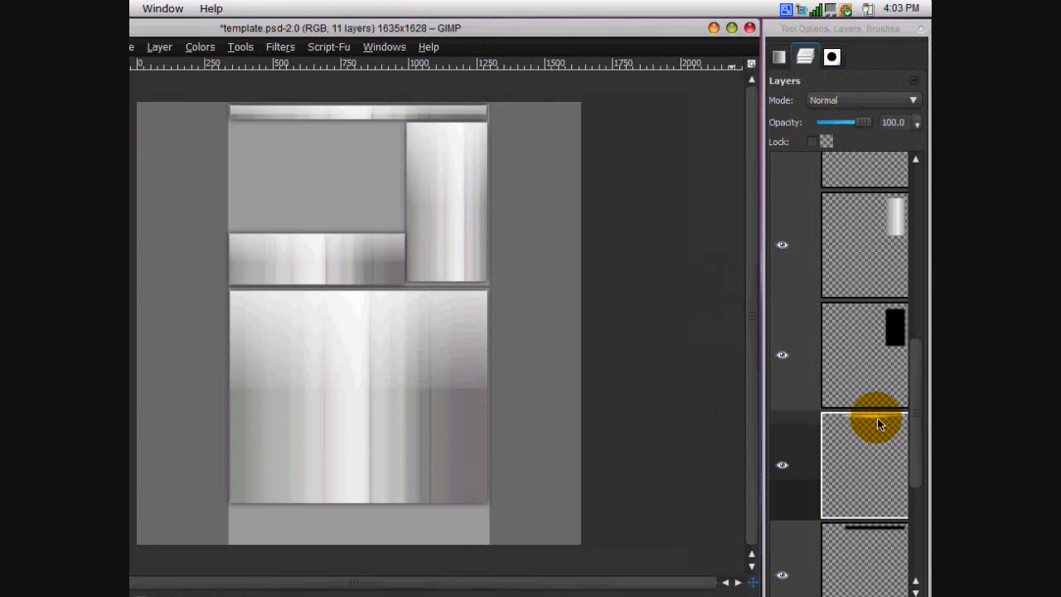
Step: Repeat the same drop shadow on the light grey central page panel's layer behind the metal blocks
{"action": "left_click_drag", "start_coordinate": [1020, 407], "coordinate": [1034, 375]}
{"action": "left_click_drag", "start_coordinate": [930, 320], "coordinate": [919, 419]}
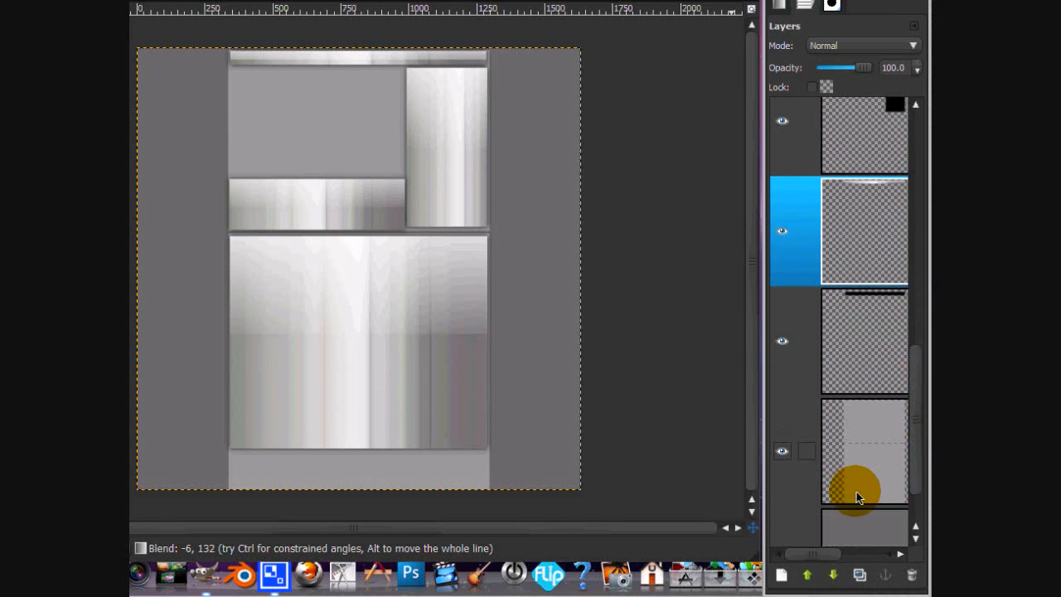
{"action": "left_click", "coordinate": [850, 472]}
{"action": "left_click", "coordinate": [379, 102]}
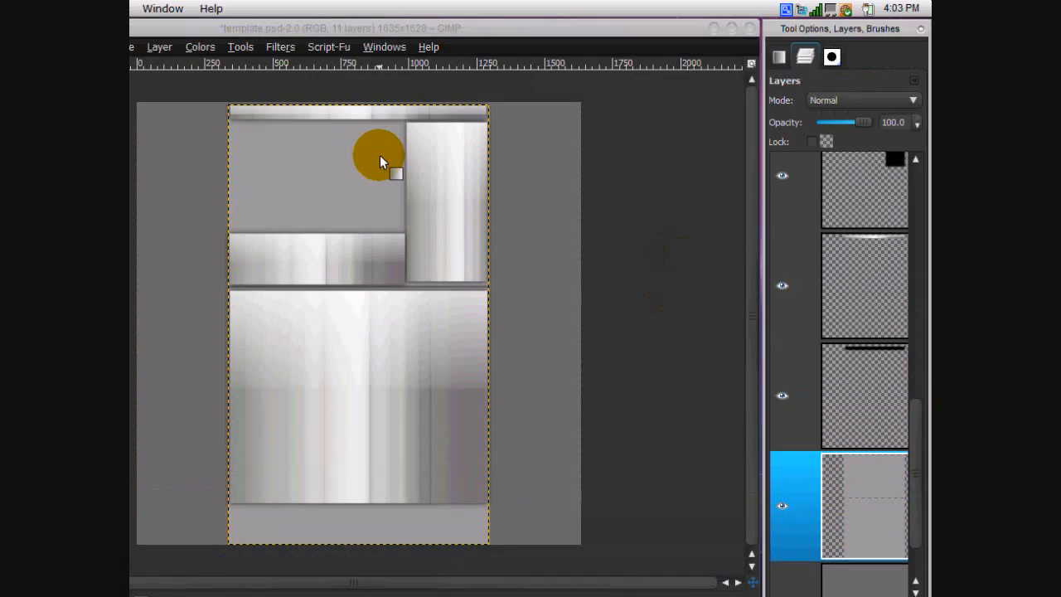
{"action": "left_click", "coordinate": [387, 47]}
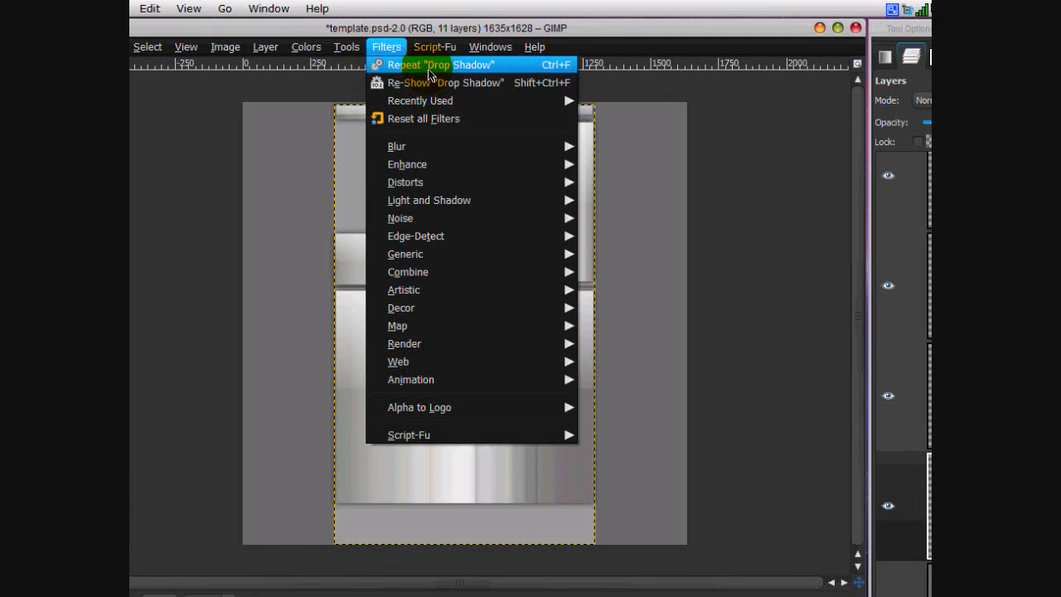
{"action": "left_click", "coordinate": [428, 65]}
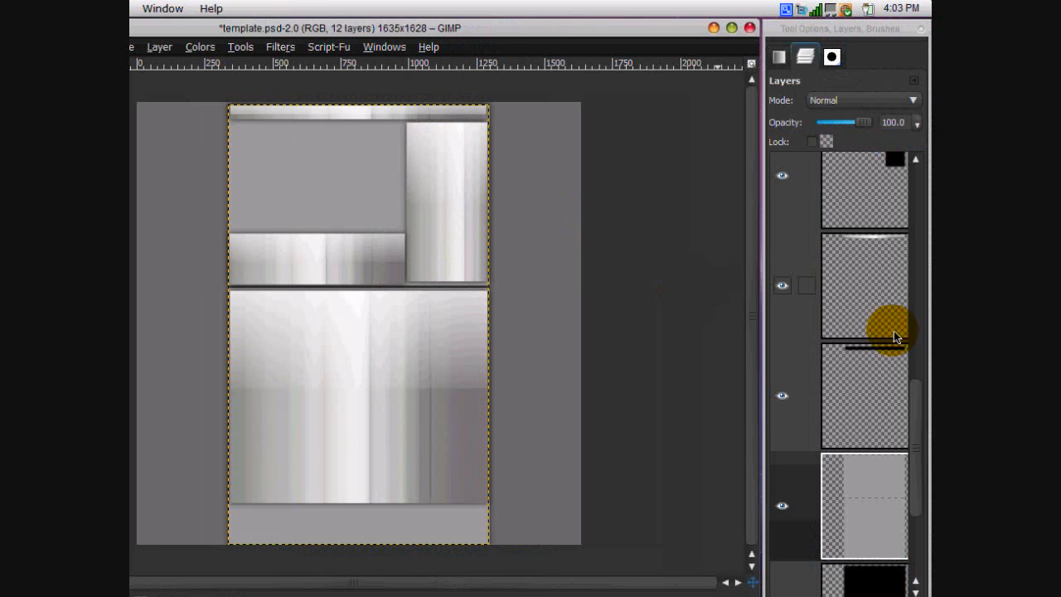
Step: Raise the short middle block's layer above the large block's drop shadow layer
{"action": "left_click_drag", "start_coordinate": [918, 424], "coordinate": [925, 178]}
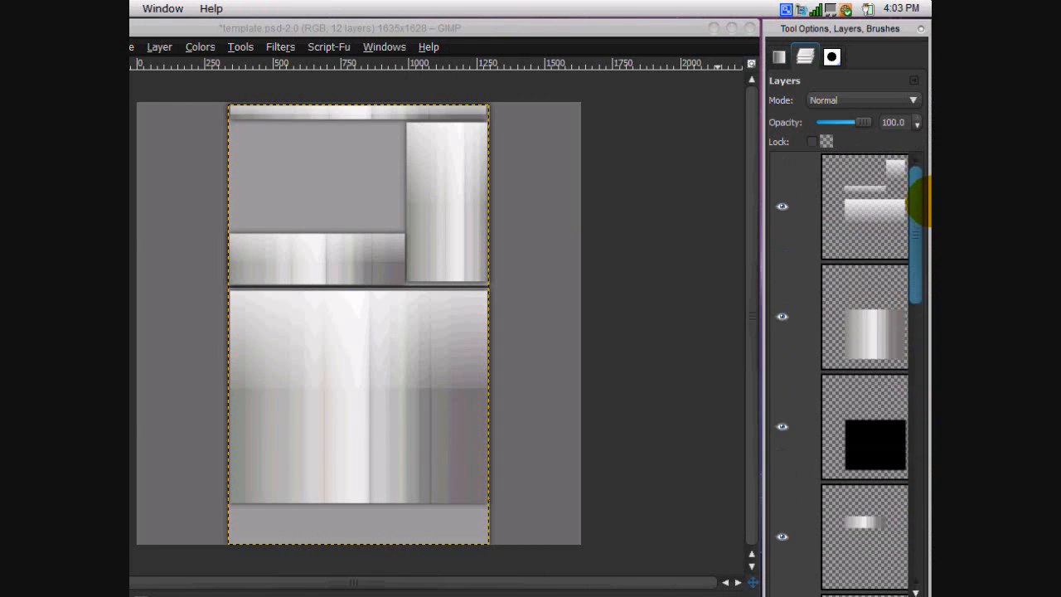
{"action": "left_click", "coordinate": [911, 288]}
{"action": "left_click", "coordinate": [882, 355]}
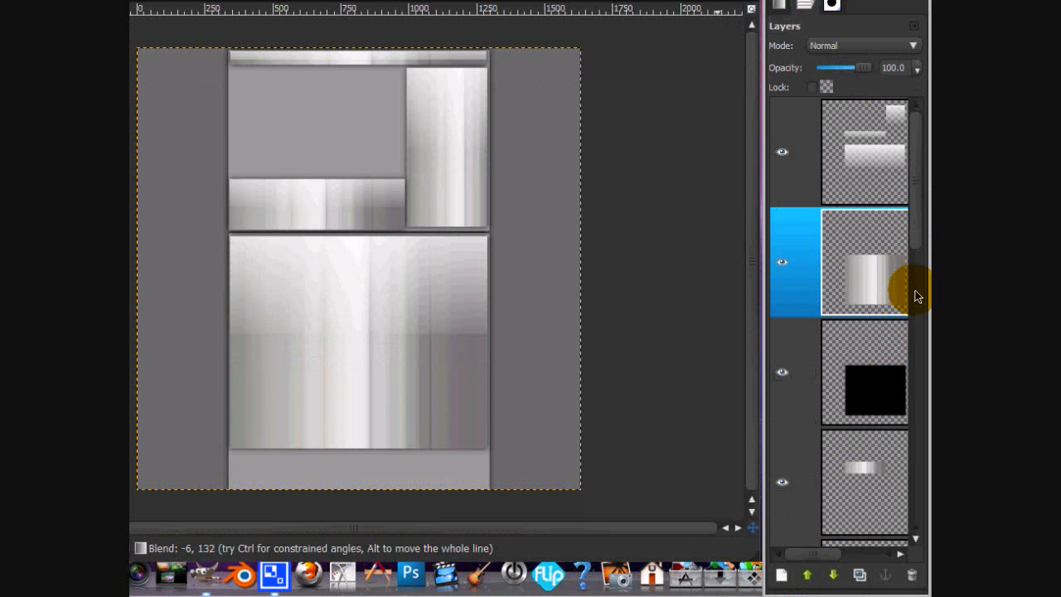
{"action": "left_click", "coordinate": [919, 240]}
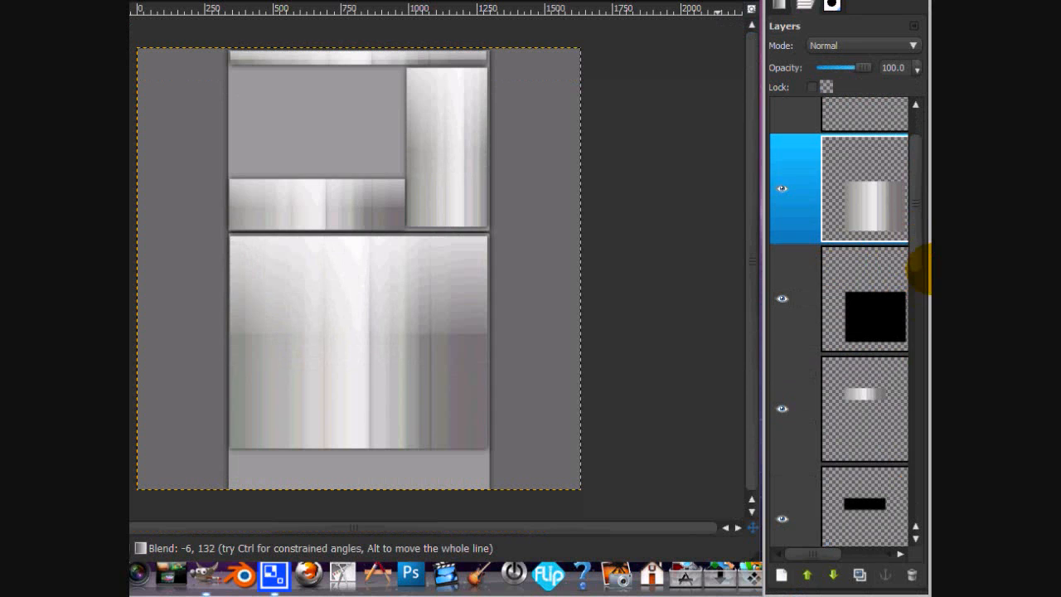
{"action": "scroll", "coordinate": [918, 246], "scroll_direction": "down", "scroll_amount": 1}
{"action": "left_click", "coordinate": [862, 398]}
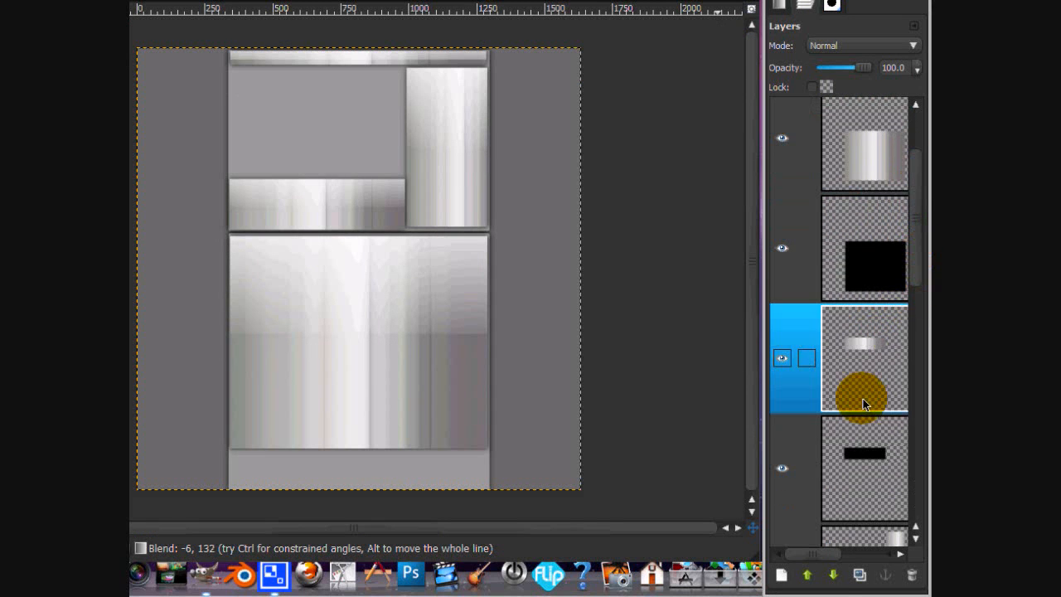
{"action": "left_click", "coordinate": [807, 574]}
Step: Raise the tall sidebar block's layer above the drop shadow layers of the large and short middle blocks
{"action": "left_click_drag", "start_coordinate": [919, 260], "coordinate": [927, 308]}
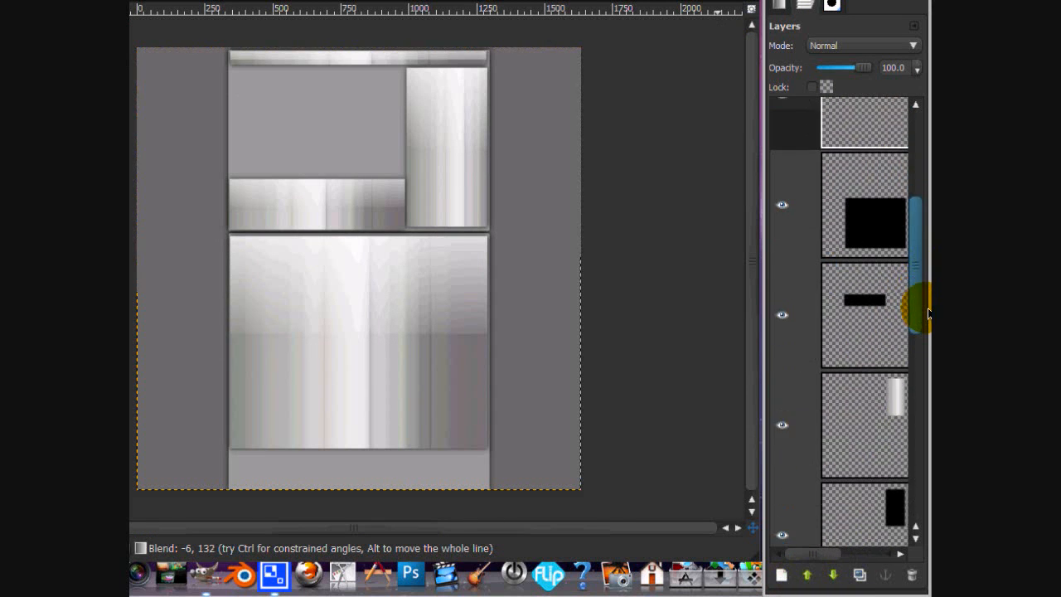
{"action": "left_click", "coordinate": [869, 420]}
{"action": "left_click", "coordinate": [807, 575]}
{"action": "left_click", "coordinate": [807, 574]}
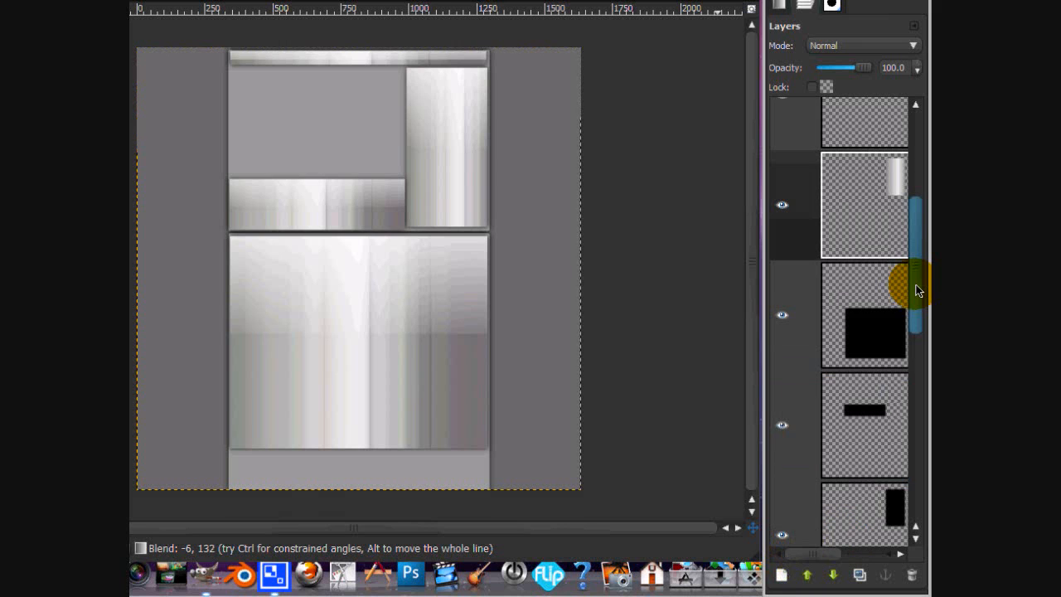
Step: Raise the thin header bar's layer above the drop shadow layers of the other metal blocks
{"action": "left_click_drag", "start_coordinate": [918, 237], "coordinate": [918, 347]}
{"action": "left_click", "coordinate": [862, 337]}
{"action": "left_click", "coordinate": [806, 575]}
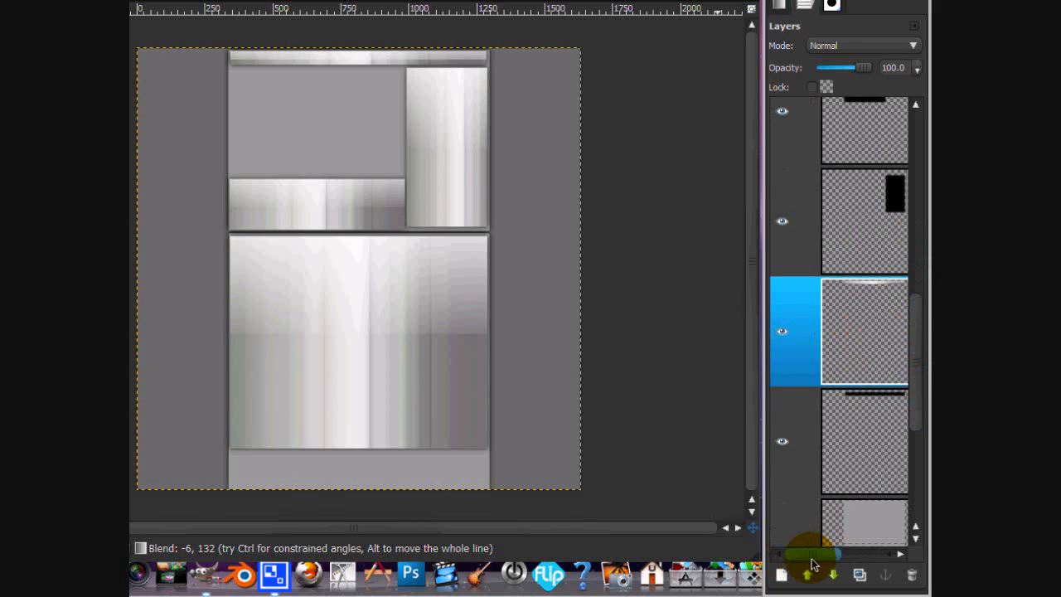
{"action": "left_click", "coordinate": [807, 575]}
Step: Select the dark grey background layer and sample its grey as the foreground colour
{"action": "left_click_drag", "start_coordinate": [917, 365], "coordinate": [920, 494]}
{"action": "left_click", "coordinate": [894, 497]}
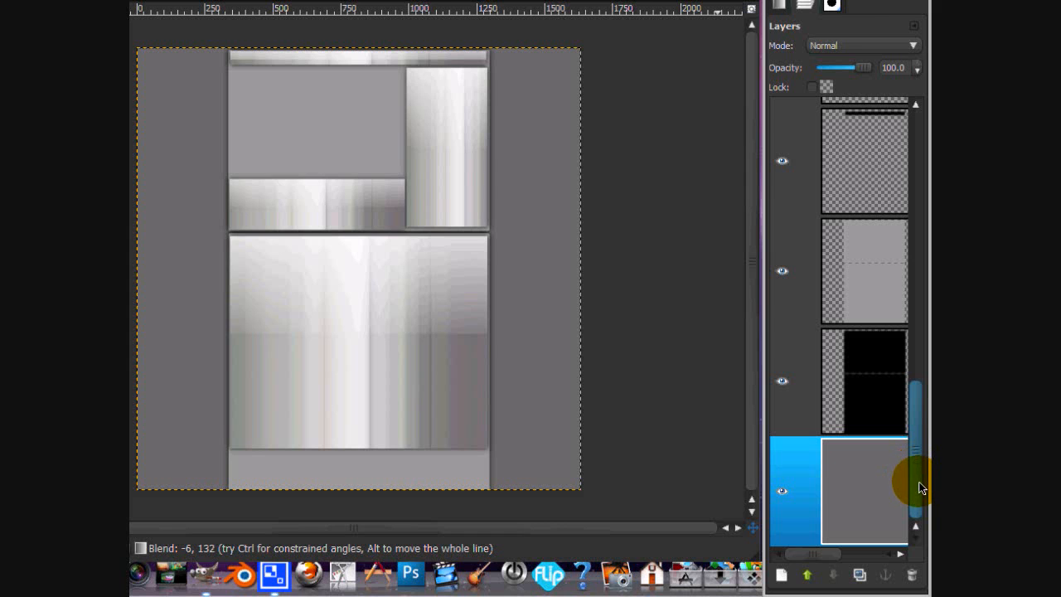
{"action": "mouse_move", "coordinate": [920, 486]}
{"action": "left_mouse_down"}
{"action": "mouse_move", "coordinate": [920, 434]}
{"action": "mouse_move", "coordinate": [920, 489]}
{"action": "left_mouse_up"}
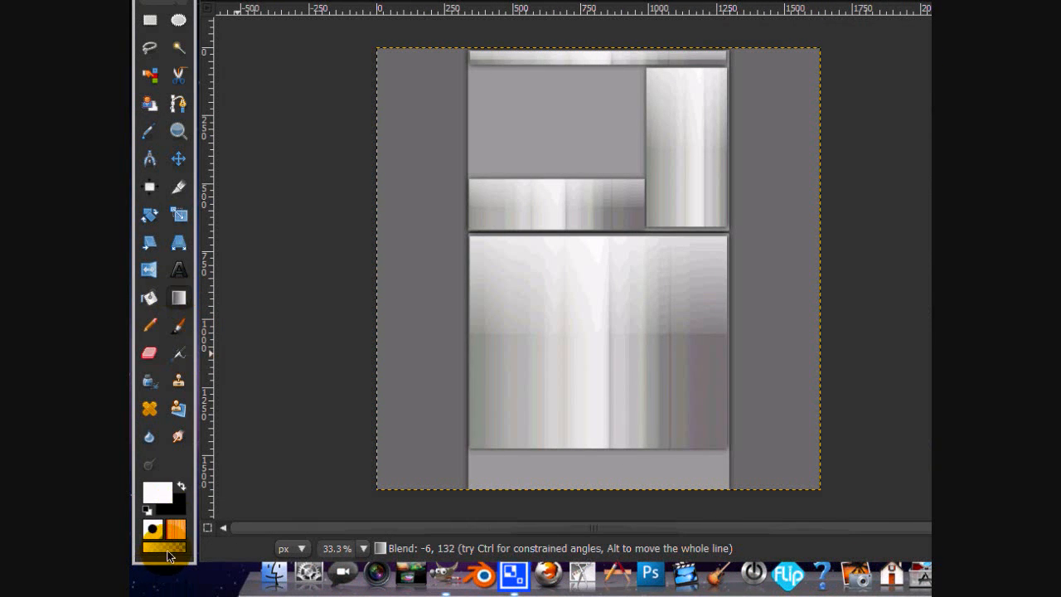
{"action": "left_click", "coordinate": [164, 547]}
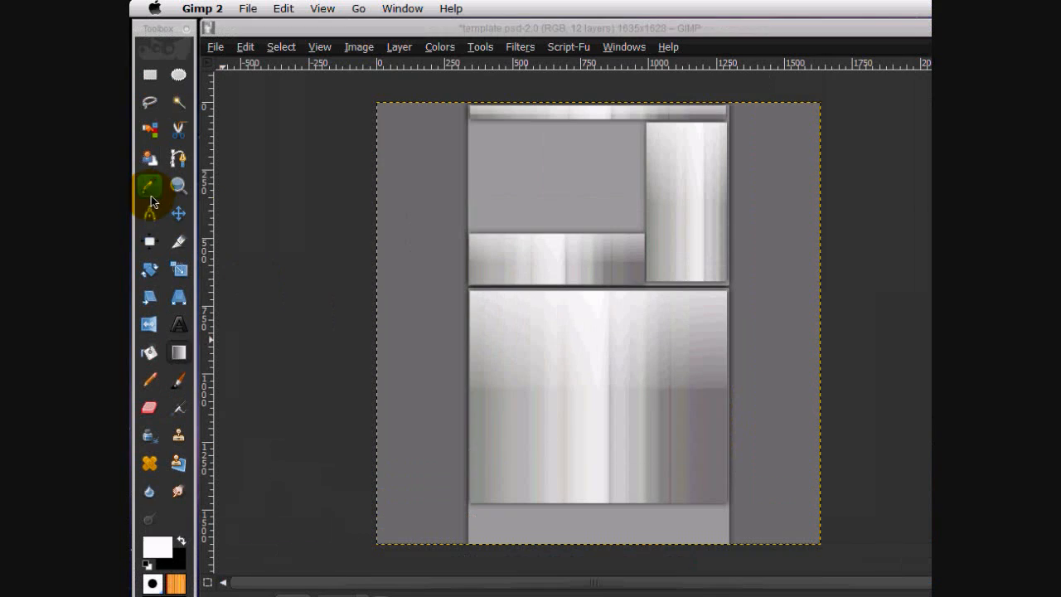
{"action": "left_click", "coordinate": [150, 130]}
{"action": "left_click", "coordinate": [866, 473]}
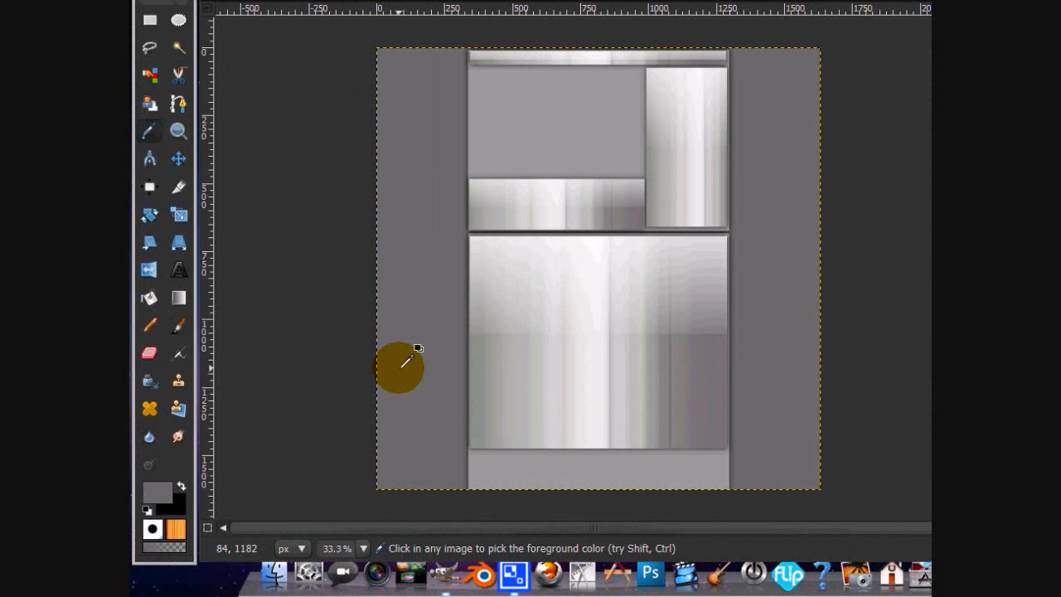
{"action": "left_click", "coordinate": [180, 298]}
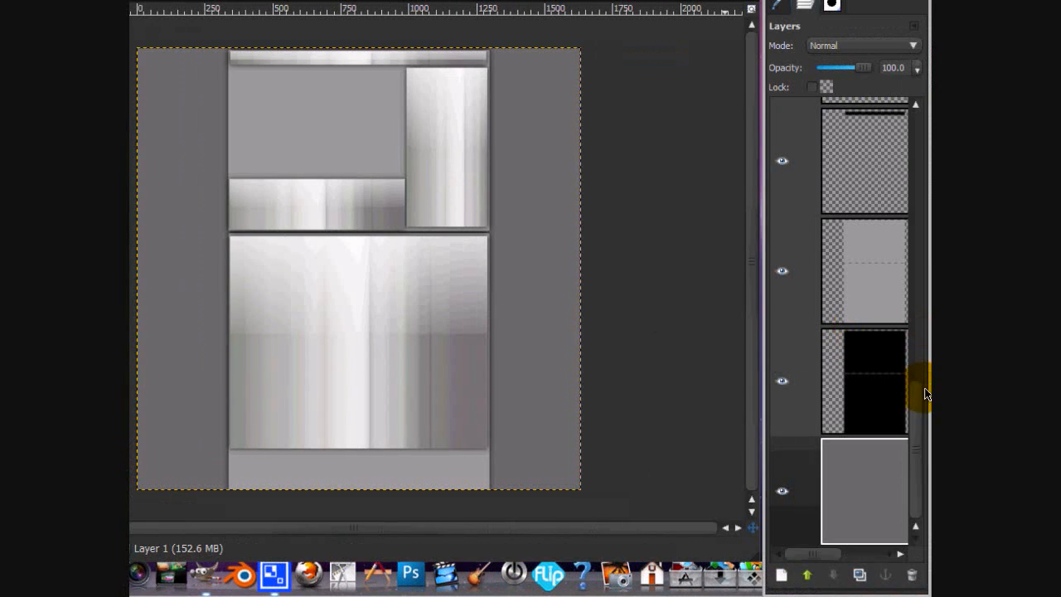
Step: Add a new transparent 1635 × 1628 px layer above the glossy overlay layer at the head of the stack
{"action": "scroll", "coordinate": [918, 368], "scroll_direction": "up", "scroll_amount": 5}
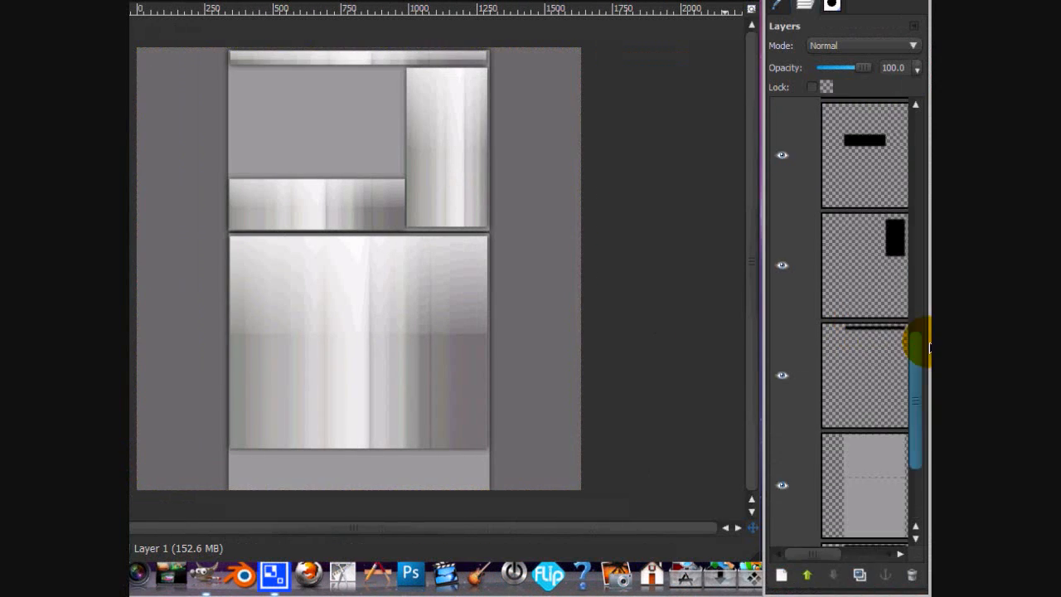
{"action": "left_click", "coordinate": [879, 212]}
{"action": "left_click", "coordinate": [782, 575]}
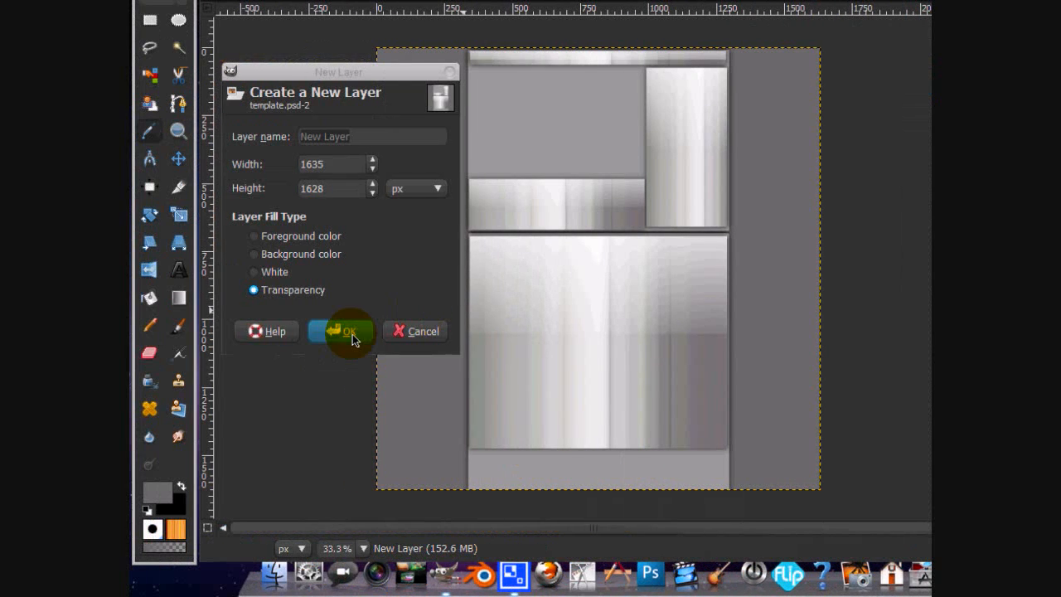
{"action": "left_click", "coordinate": [353, 334]}
Step: Fade the lower part of the layout into the background grey with upward grey-to-transparent gradients on the new layer, starting just below the canvas
{"action": "left_click", "coordinate": [181, 297]}
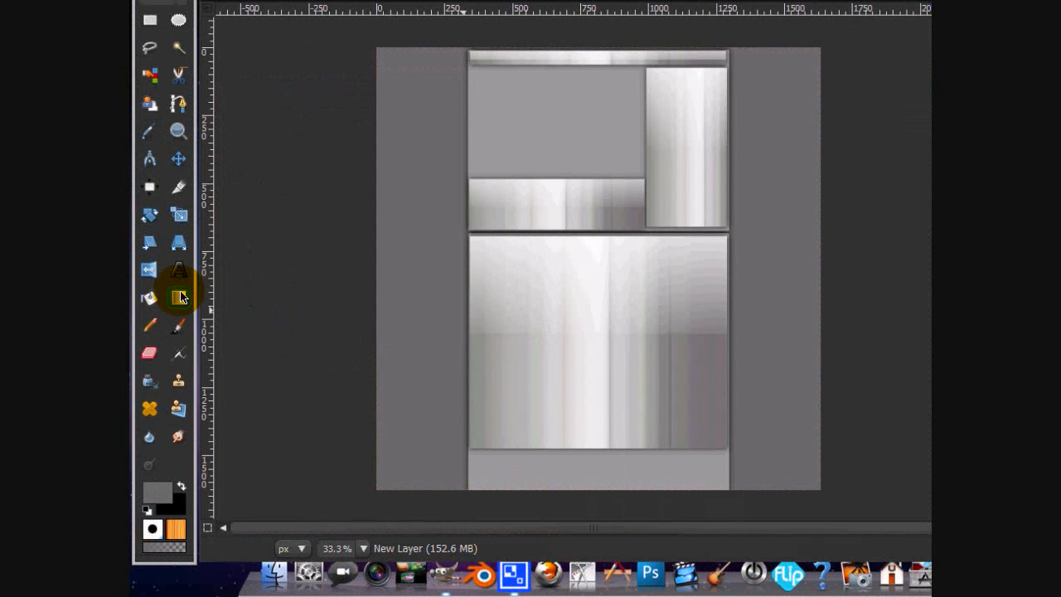
{"action": "left_click_drag", "start_coordinate": [608, 506], "coordinate": [615, 233]}
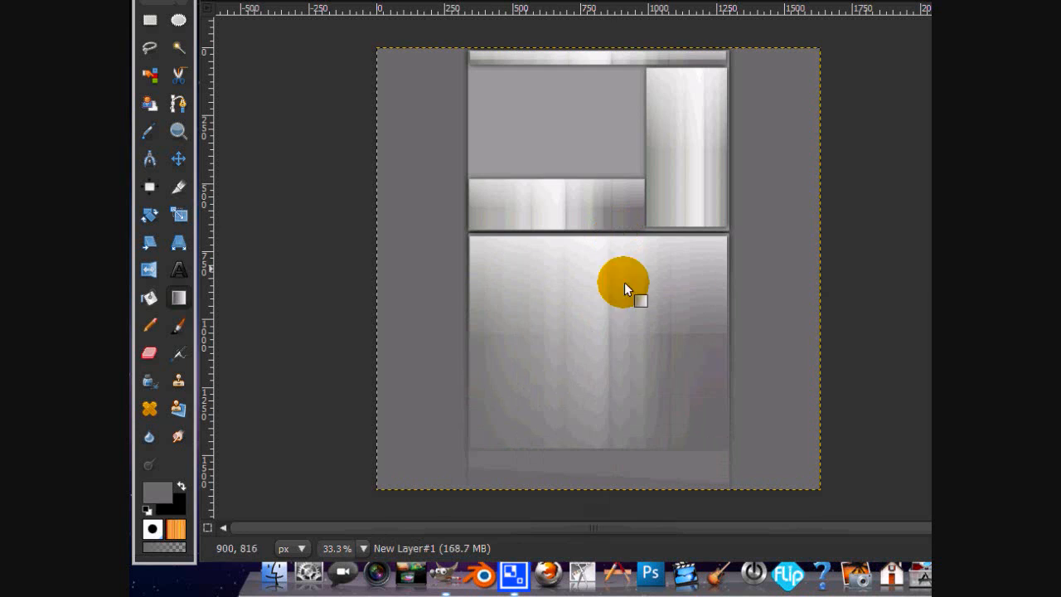
{"action": "left_click_drag", "start_coordinate": [596, 512], "coordinate": [618, 332]}
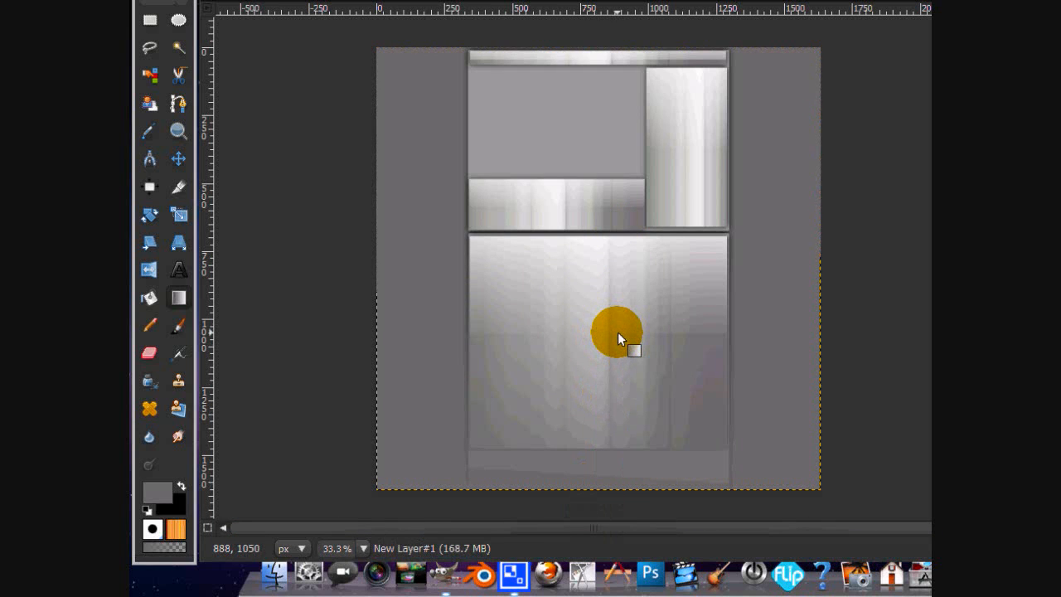
{"action": "left_click_drag", "start_coordinate": [618, 507], "coordinate": [622, 423]}
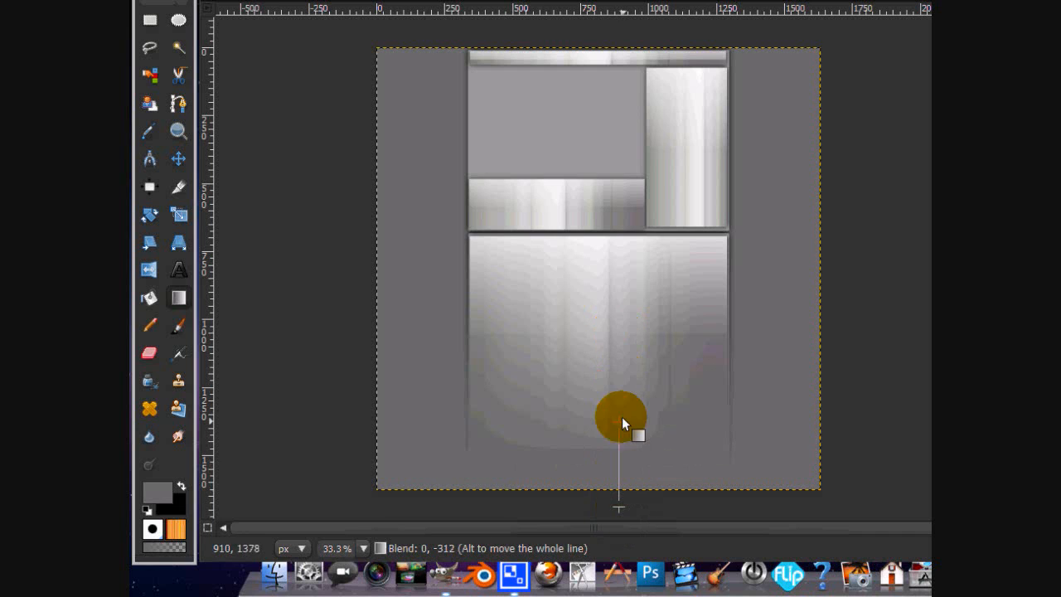
{"action": "left_click_drag", "start_coordinate": [626, 350], "coordinate": [628, 346]}
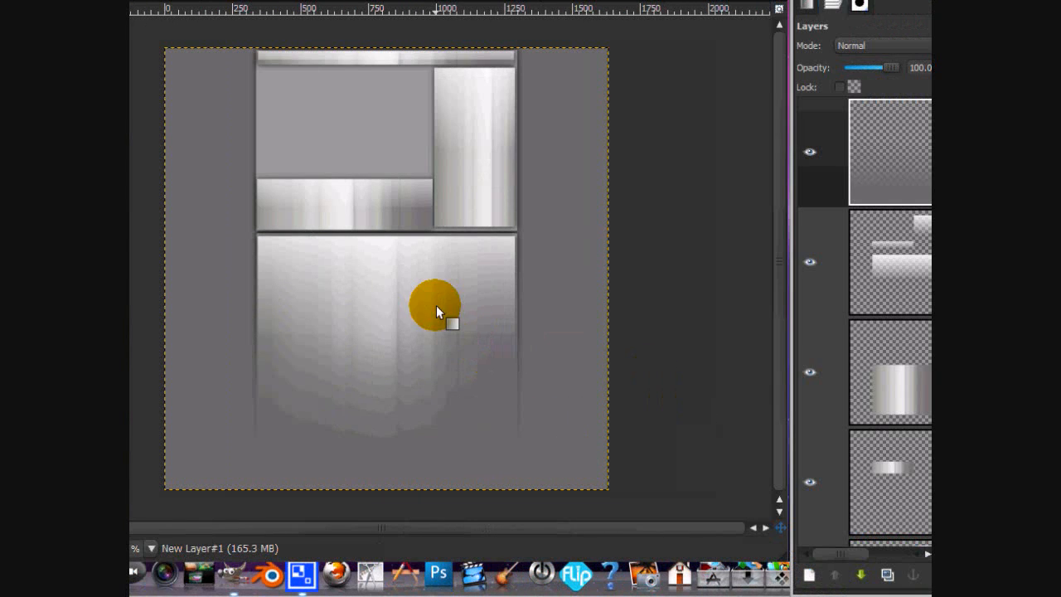
{"action": "left_click_drag", "start_coordinate": [920, 177], "coordinate": [921, 144]}
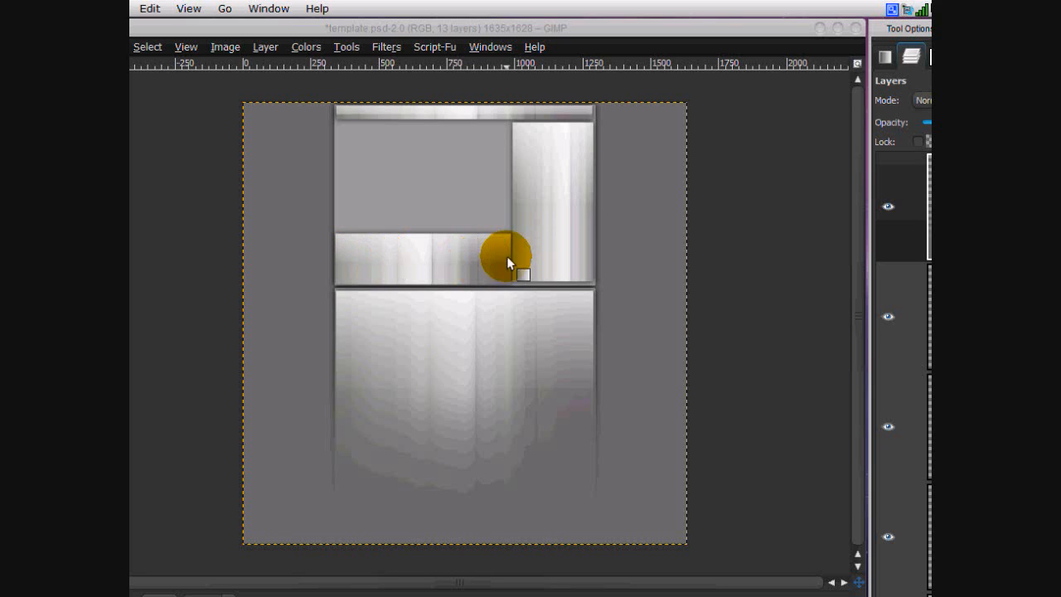
{"action": "left_click_drag", "start_coordinate": [508, 260], "coordinate": [403, 233]}
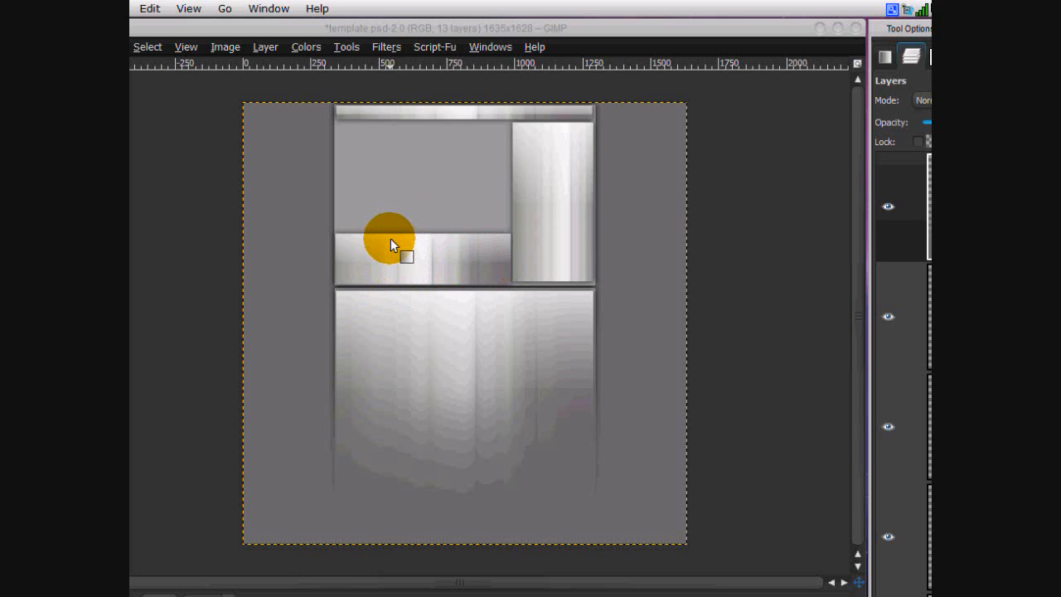